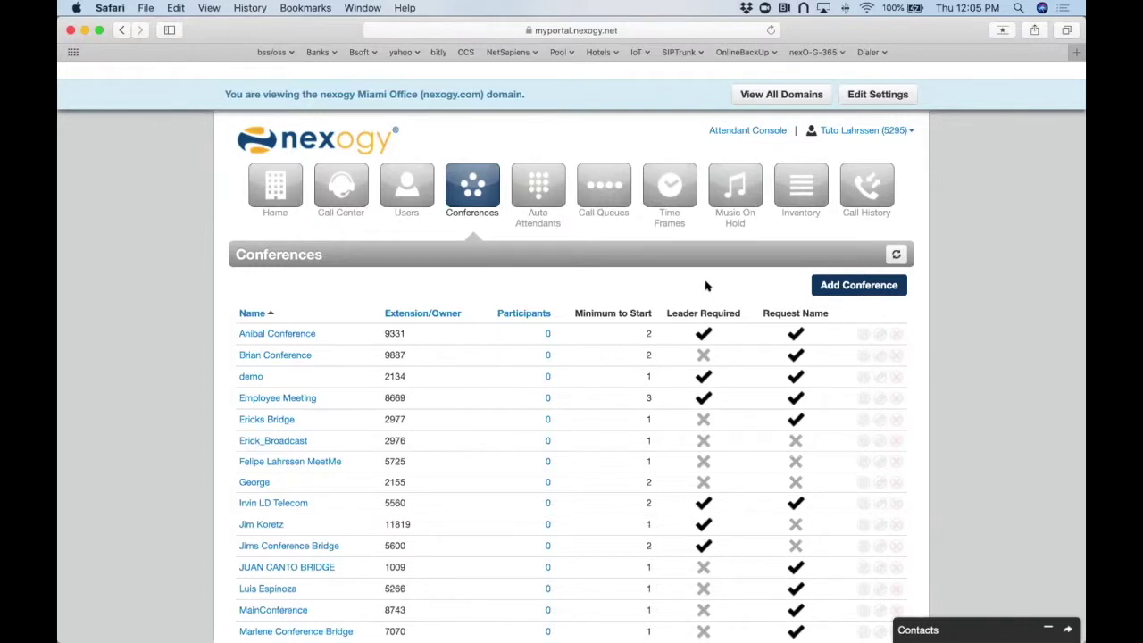
- Return to the Conferences list by way of the home dashboard
scroll(706, 286, "up", 1)
left_click(266, 195)
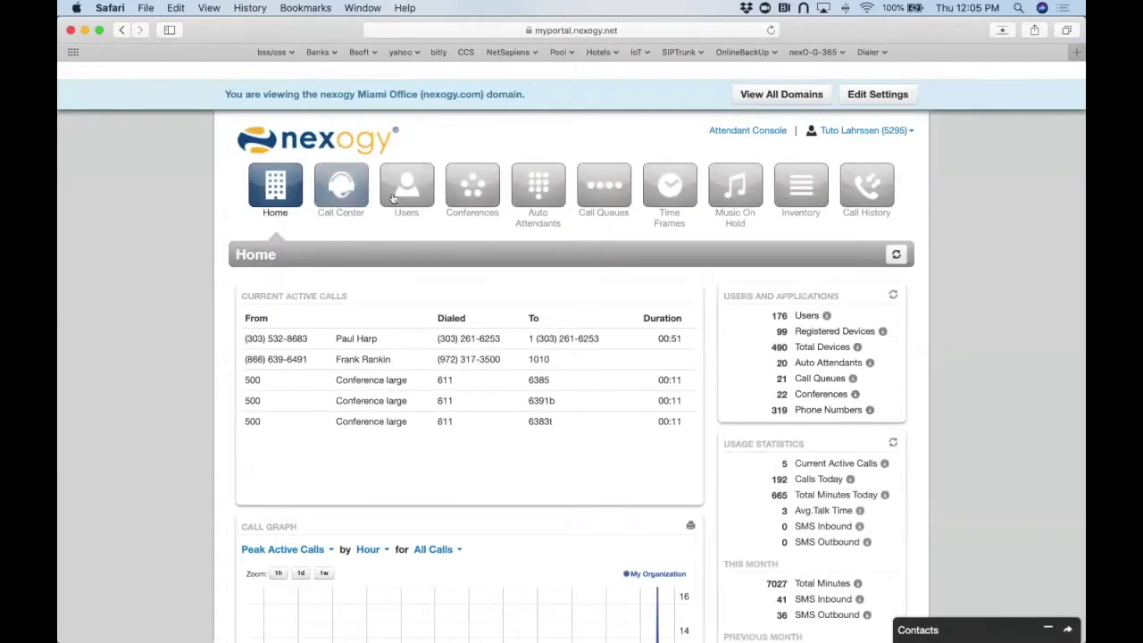
left_click(458, 191)
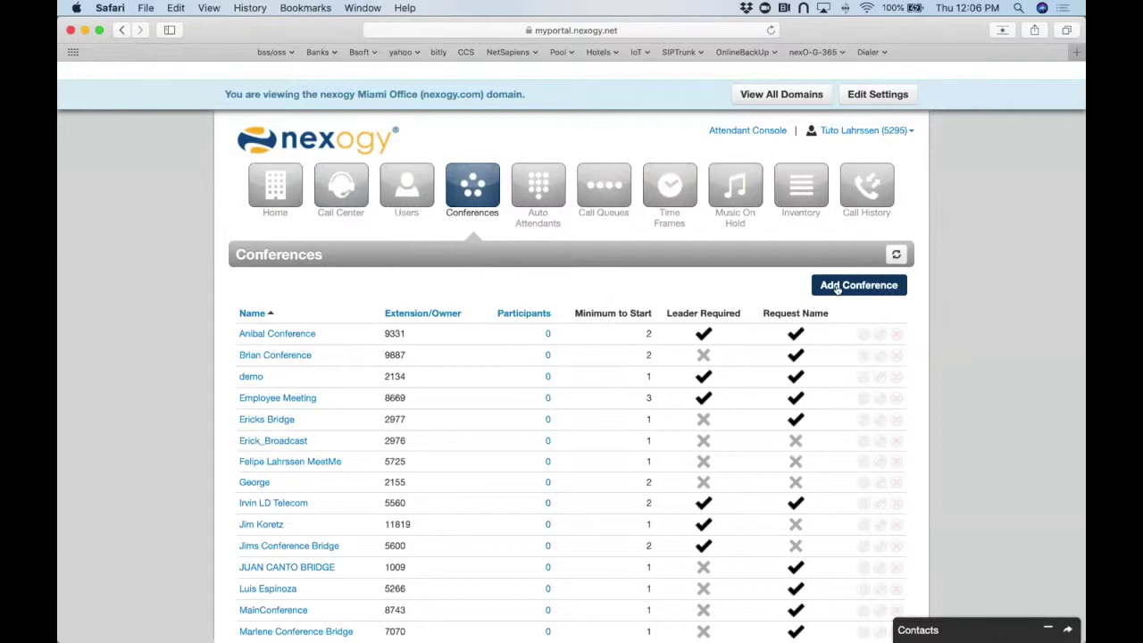
- Add a new conference bridge and enter the name Techi
left_click(840, 288)
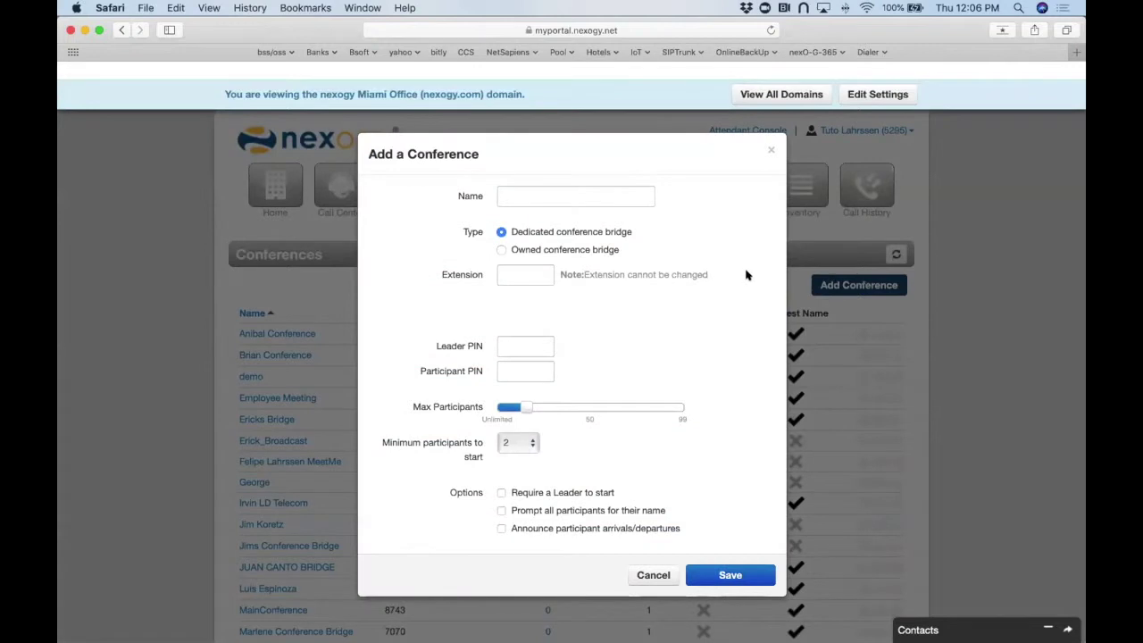
left_click(599, 200)
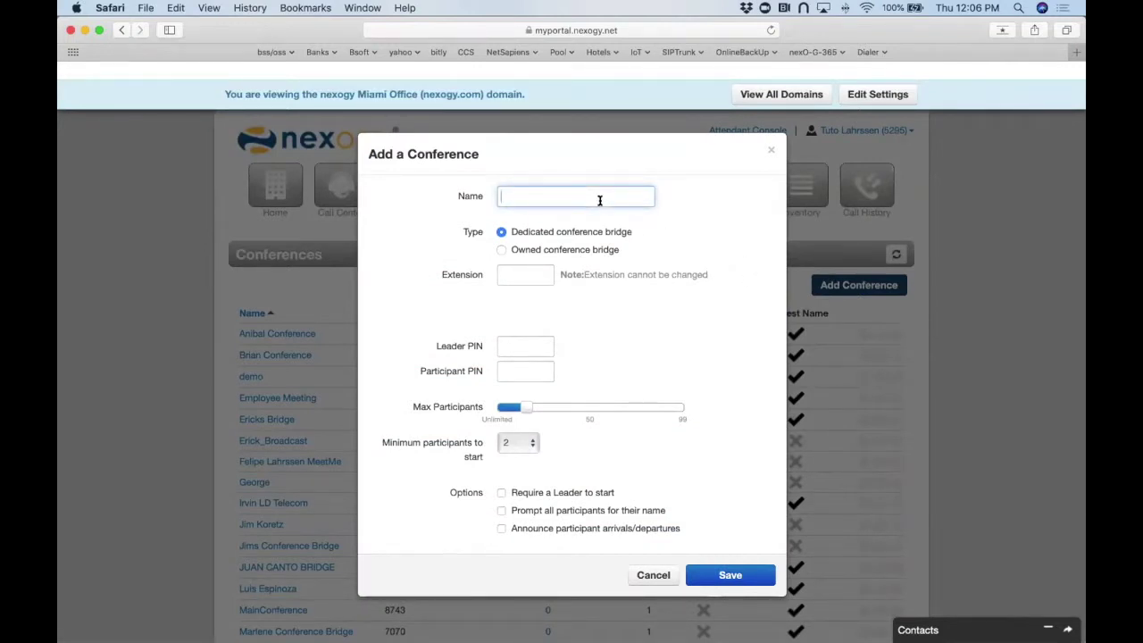
type("Tech")
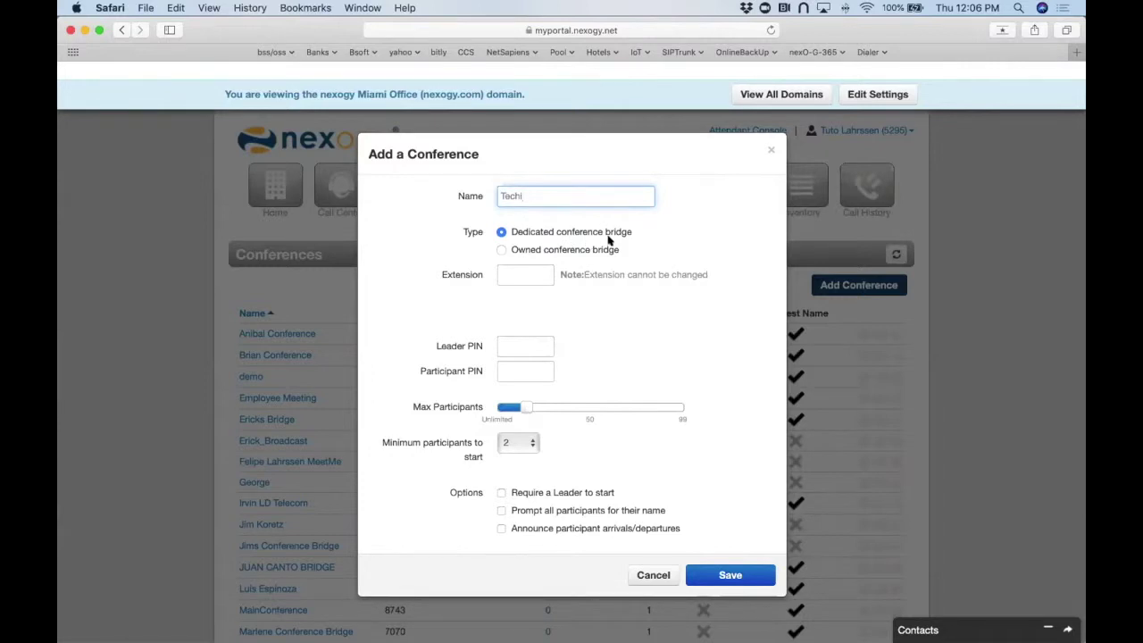
left_click(534, 269)
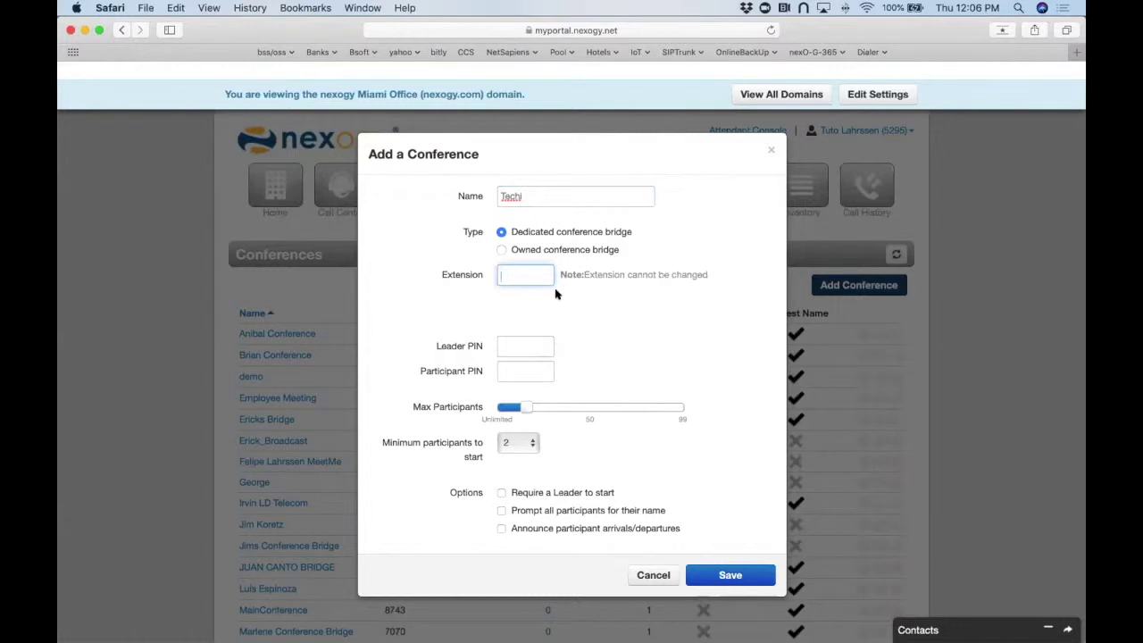
- Replace the in-use extension 6385 with 99990 for the Techi conference
type("9090")
key("BackSpace")
key("BackSpace")
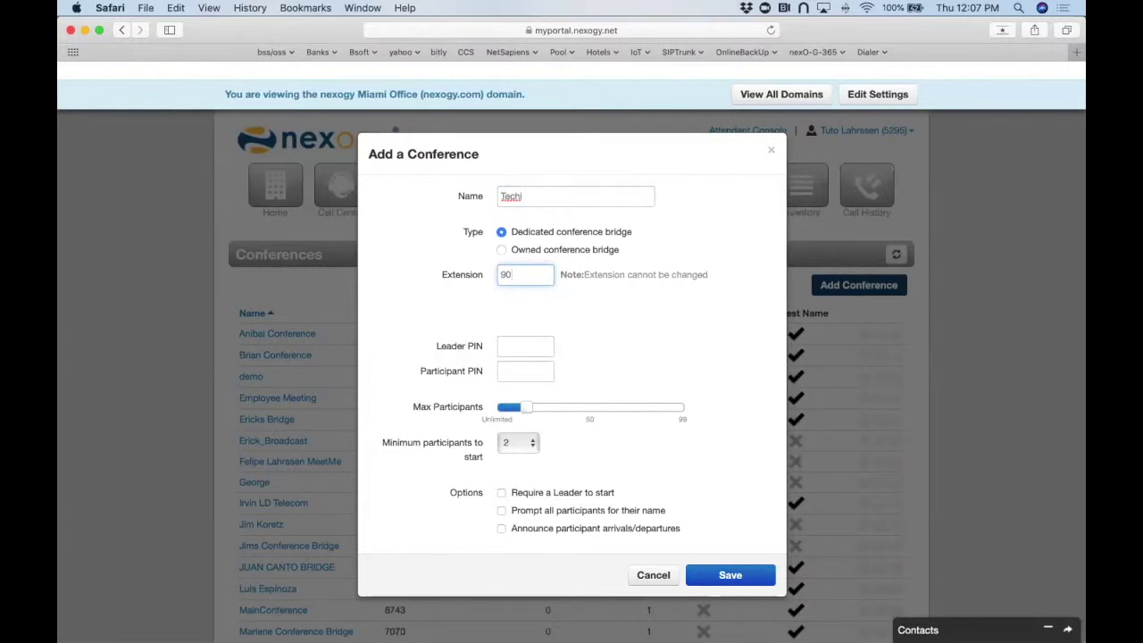
type("9000")
key("BackSpace")
key("BackSpace")
key("BackSpace")
key("BackSpace")
key("BackSpace")
left_click(610, 320)
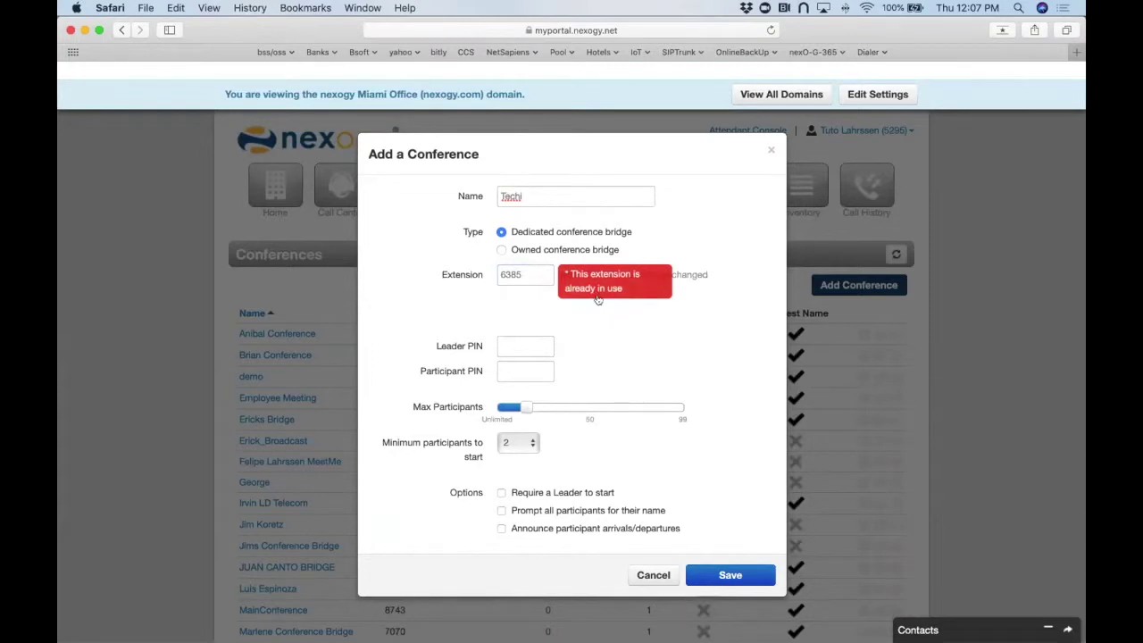
left_click(529, 271)
key("BackSpace")
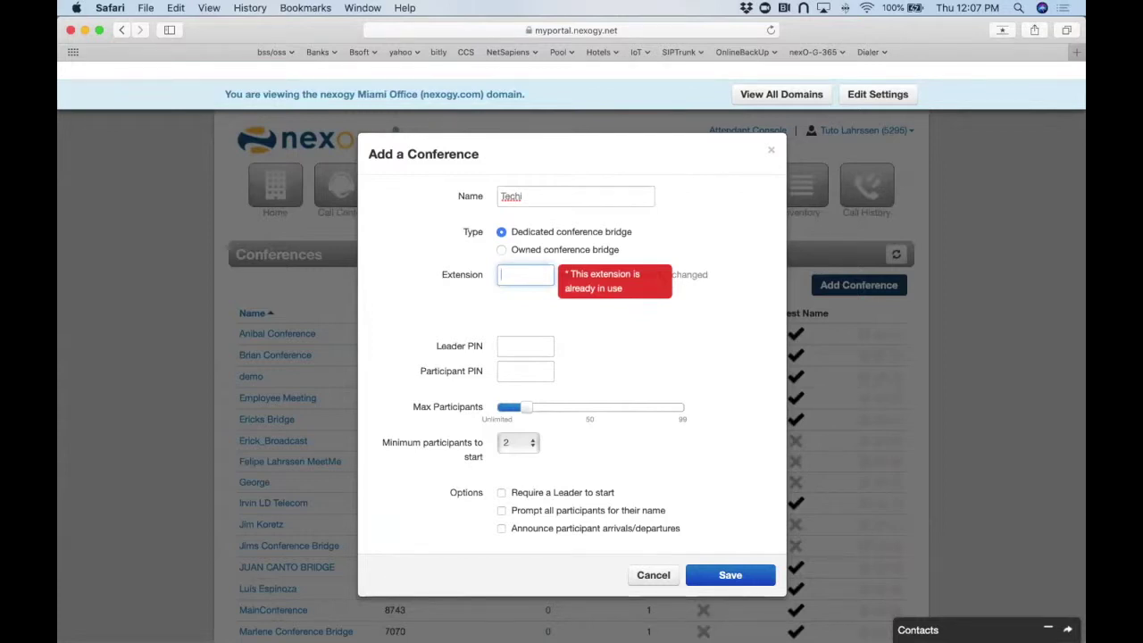
type("99990")
left_click(520, 348)
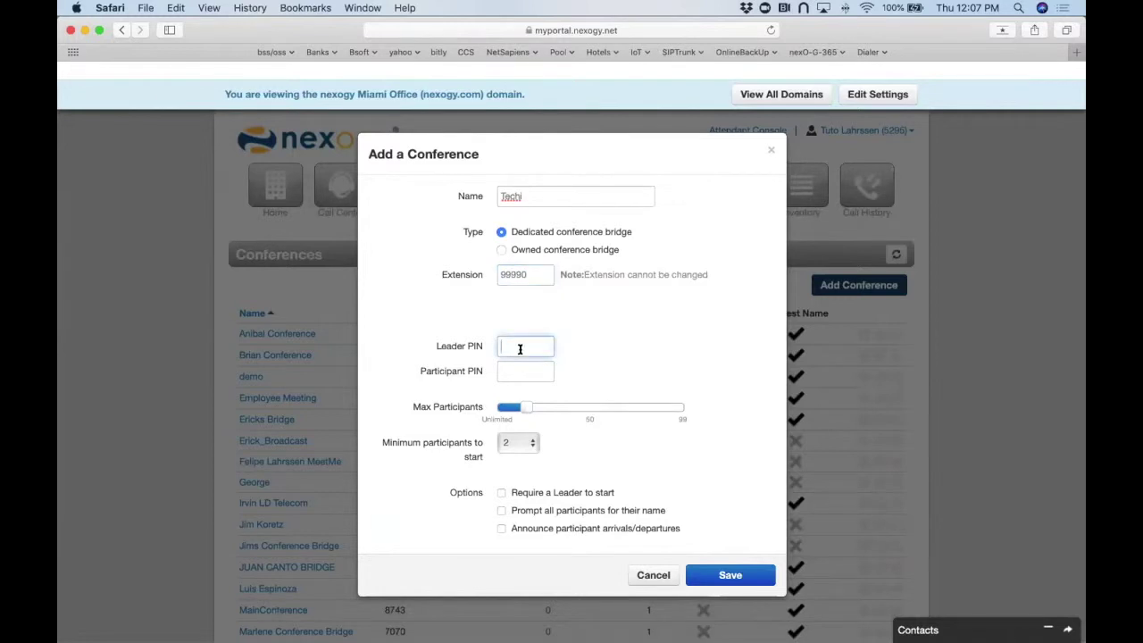
left_click(452, 361)
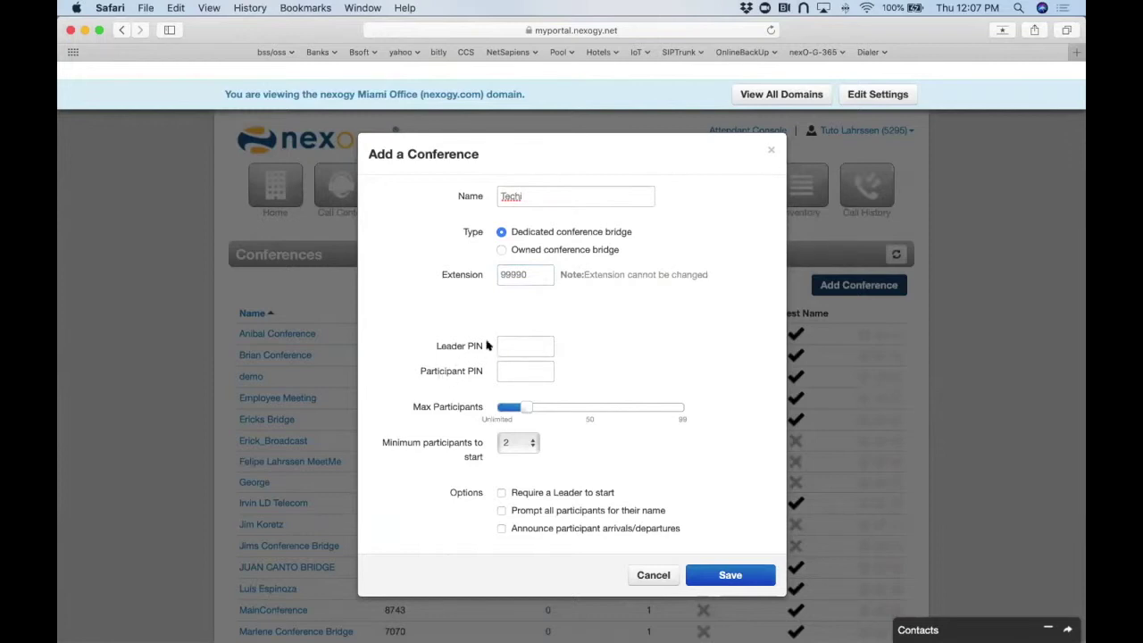
left_click(512, 344)
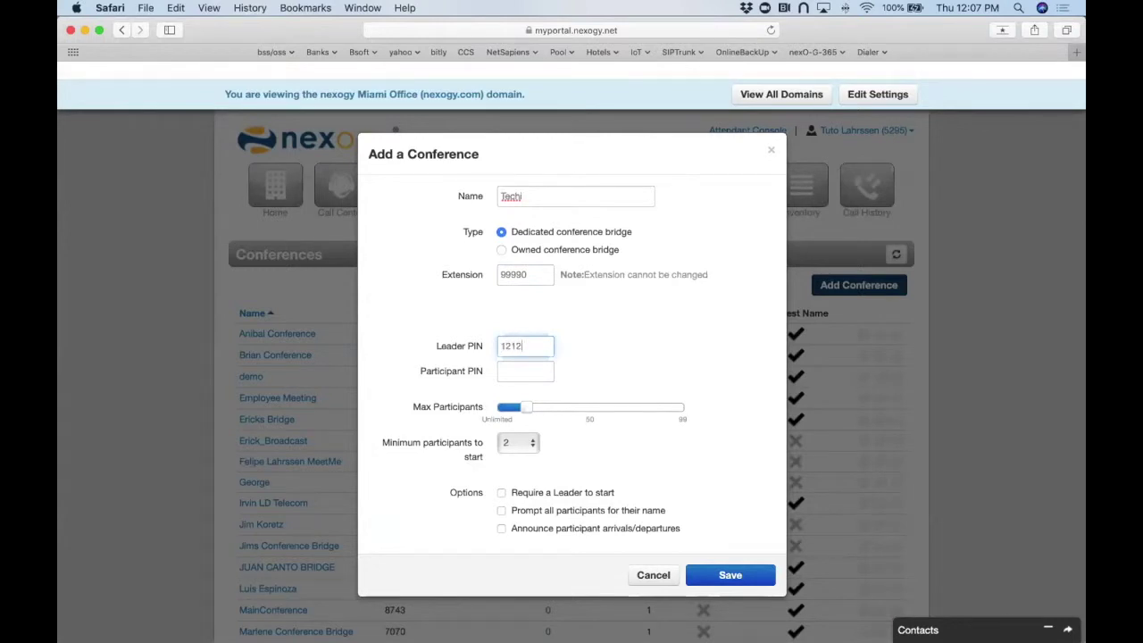
left_click(588, 360)
left_click(522, 367)
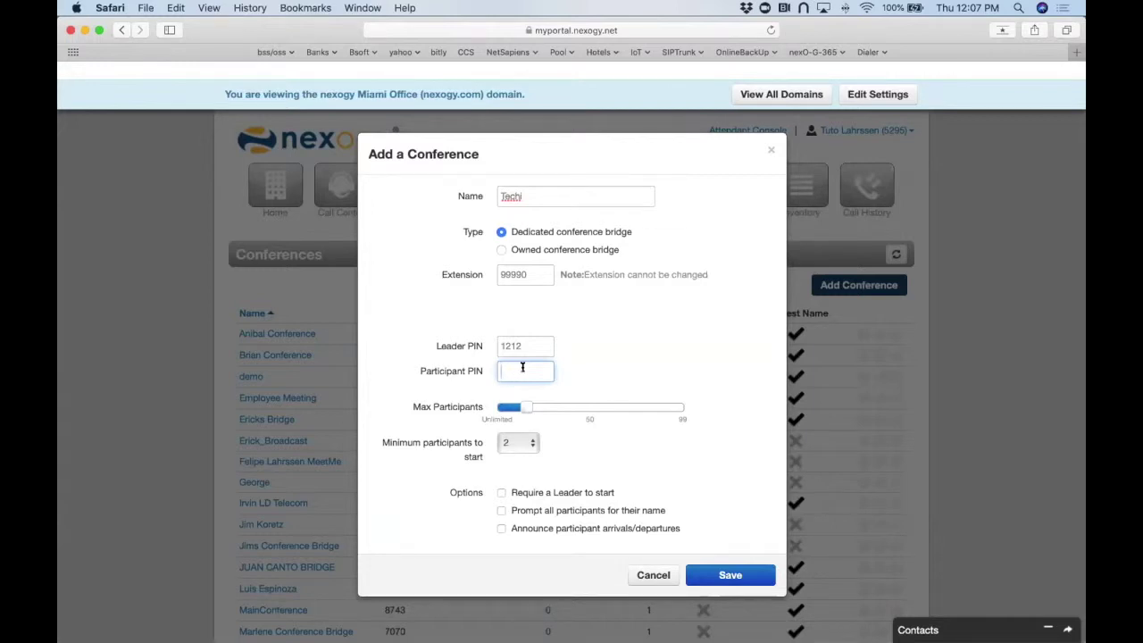
double_click(473, 407)
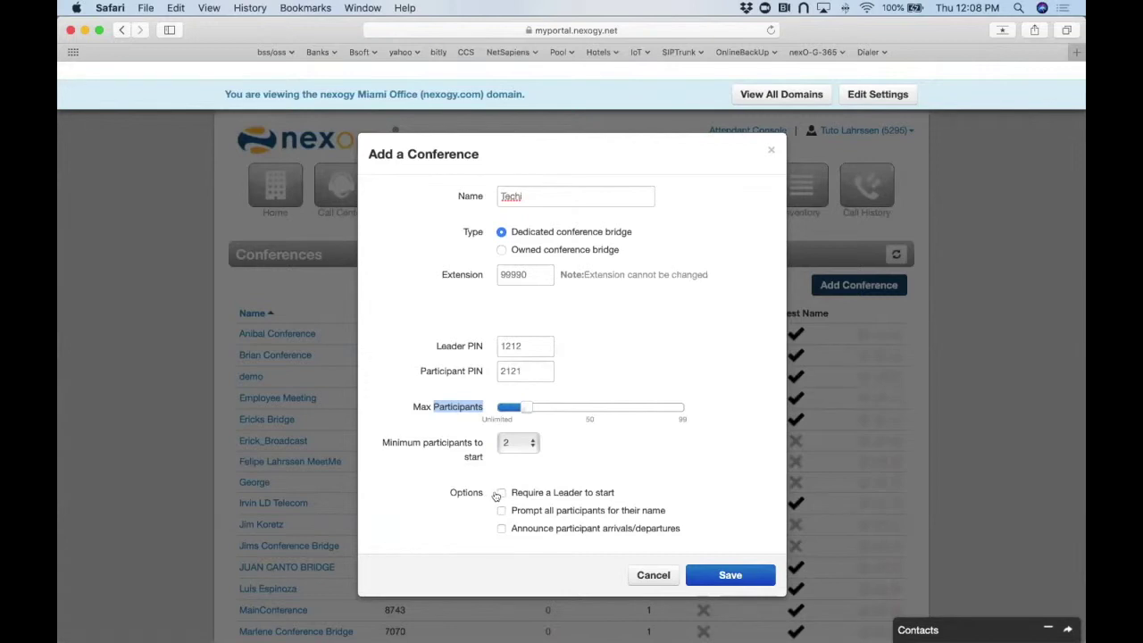
- Drag the Max Participants slider down to 10
left_click(433, 410)
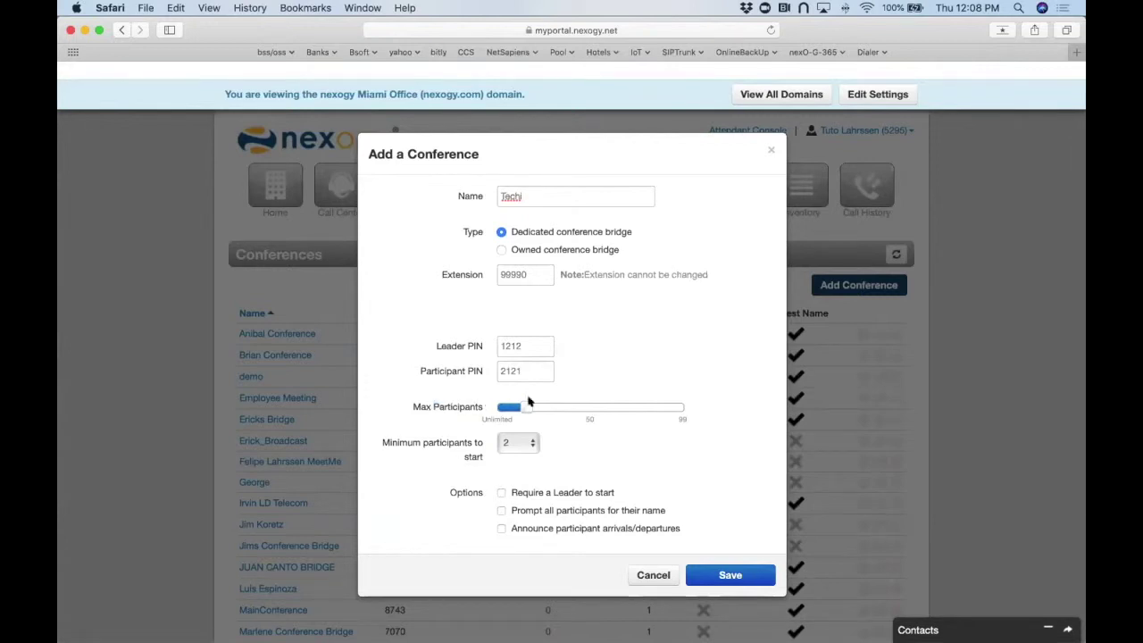
mouse_move(524, 407)
left_click_drag(523, 406, 512, 406)
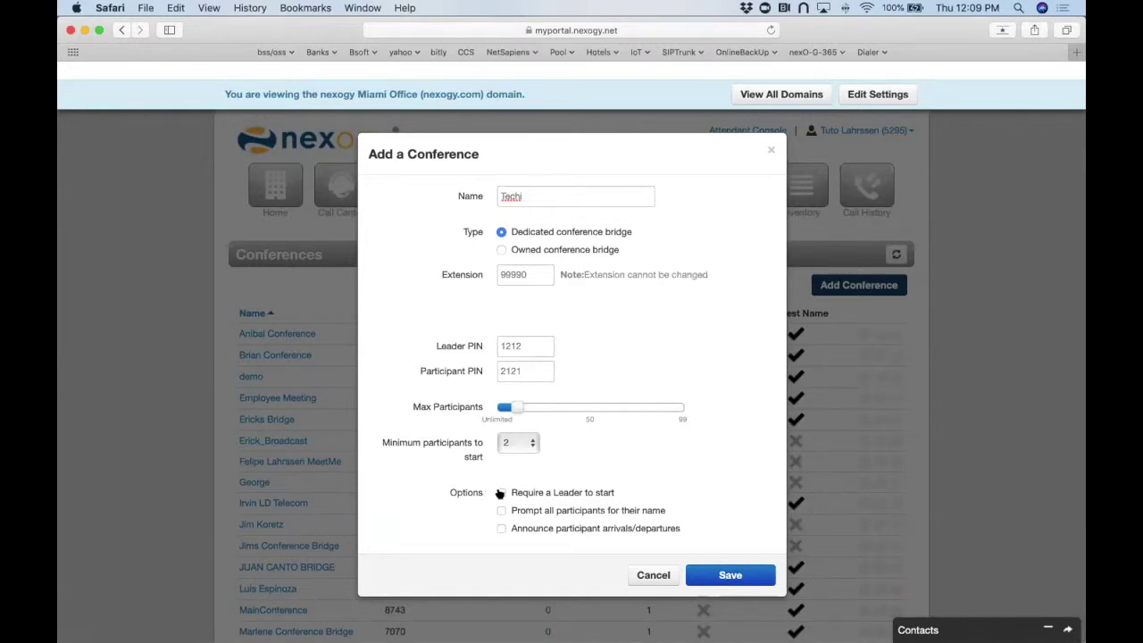
- Enable Prompt all participants, Require a Leader and Announce arrivals/departures, then save Techi
left_click(501, 511)
left_click(502, 493)
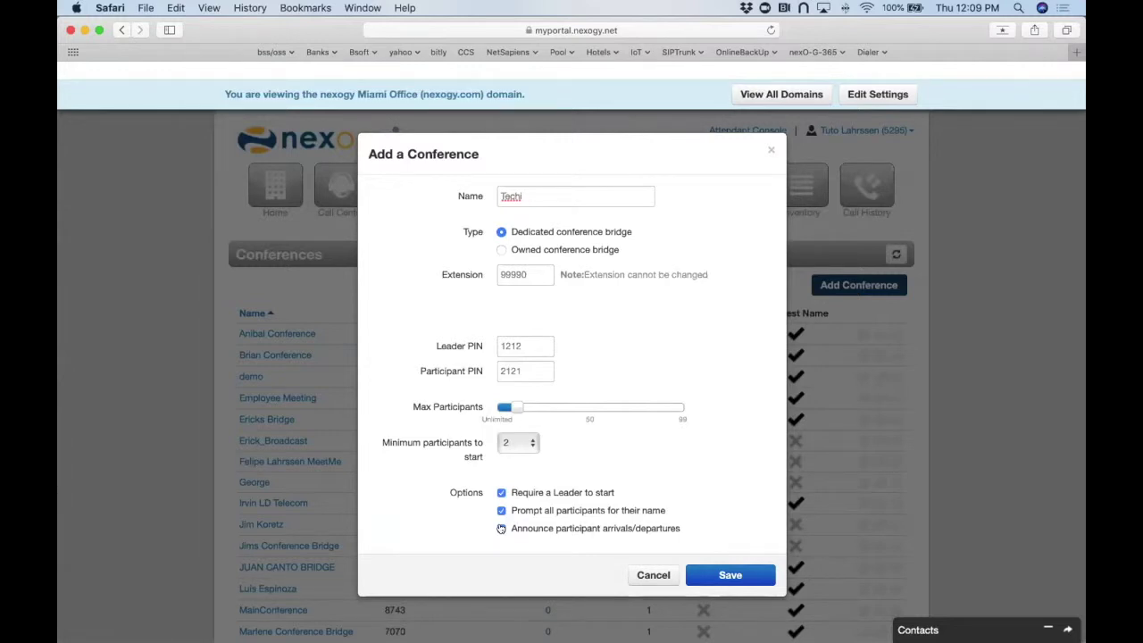
left_click(502, 529)
left_click(730, 575)
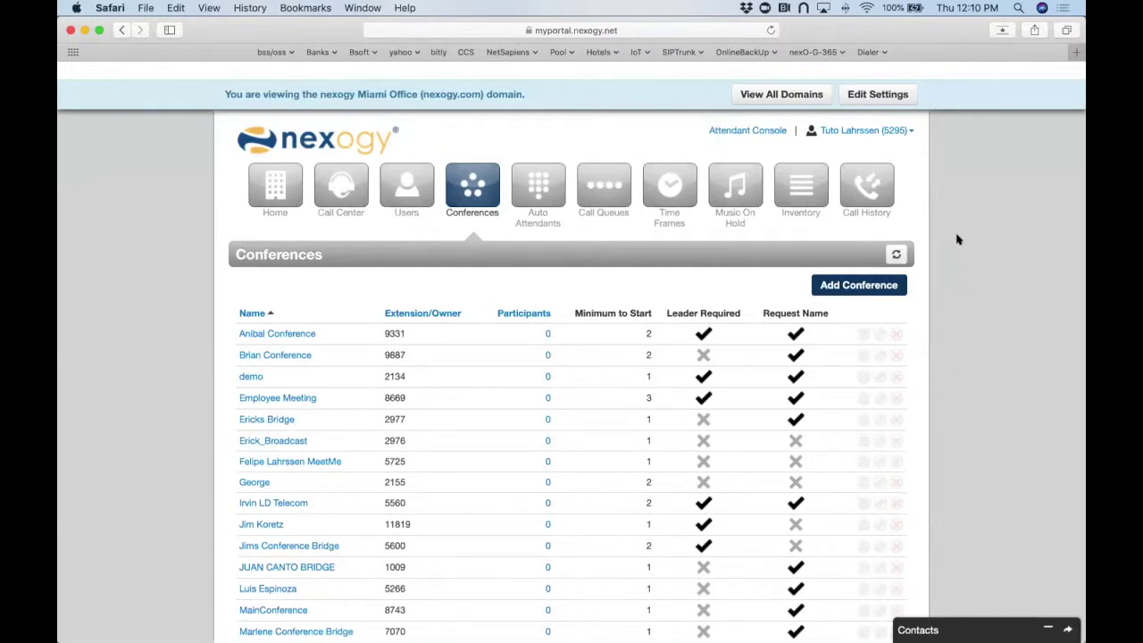
scroll(958, 239, "down", 2)
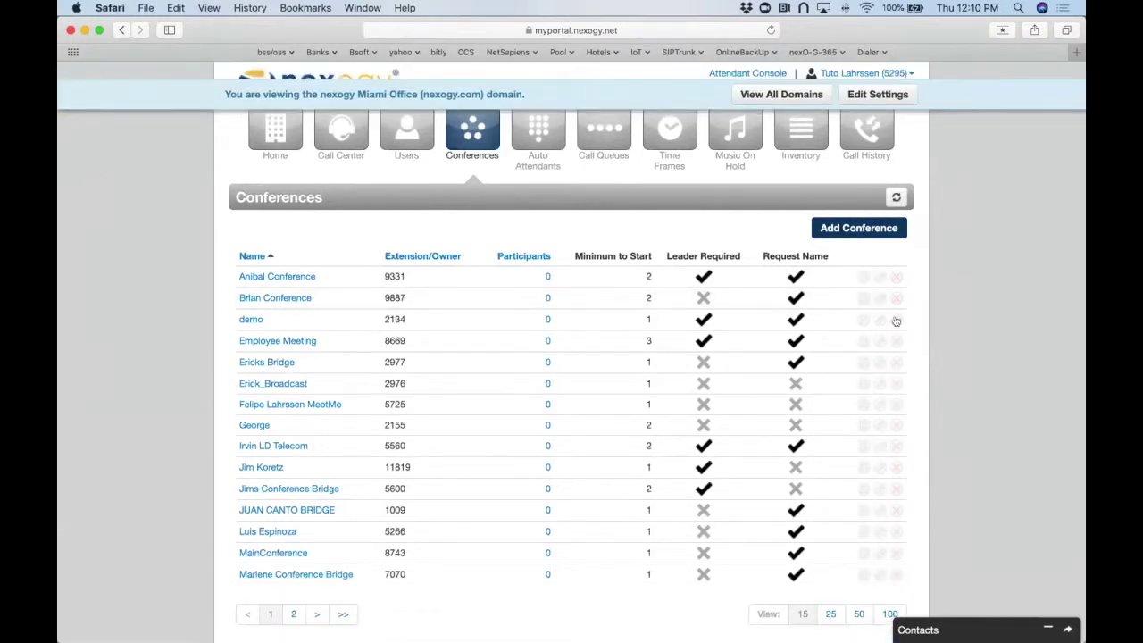
- Go to page 2 of the Conferences list to find Techi at 99990
left_click(296, 615)
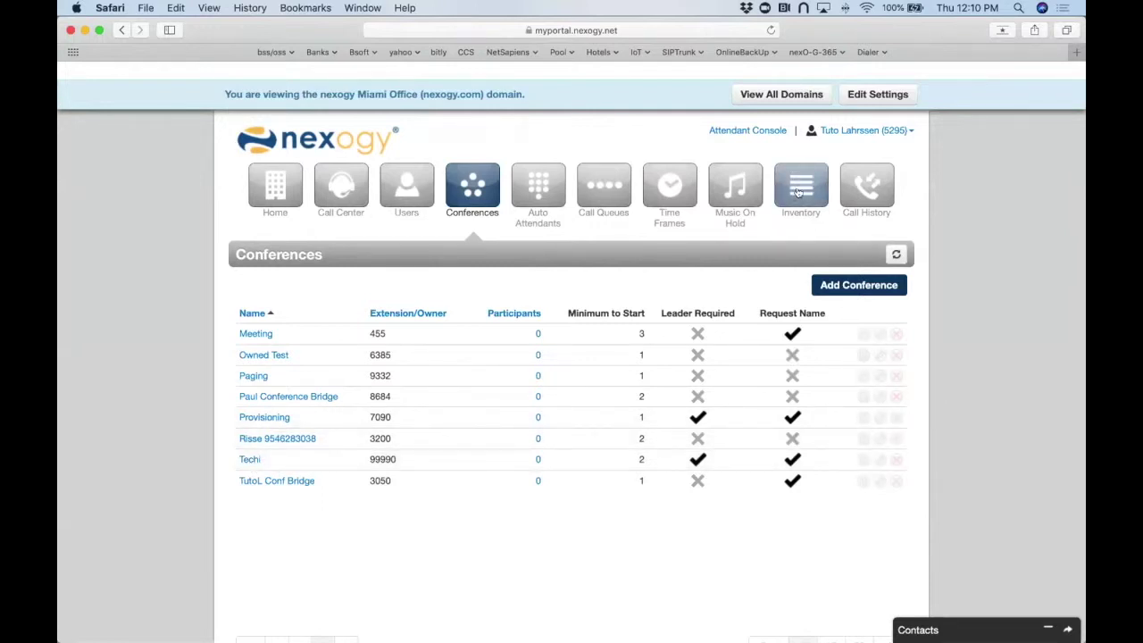
- Filter the phone number Inventory by the Available Number treatment
left_click(799, 192)
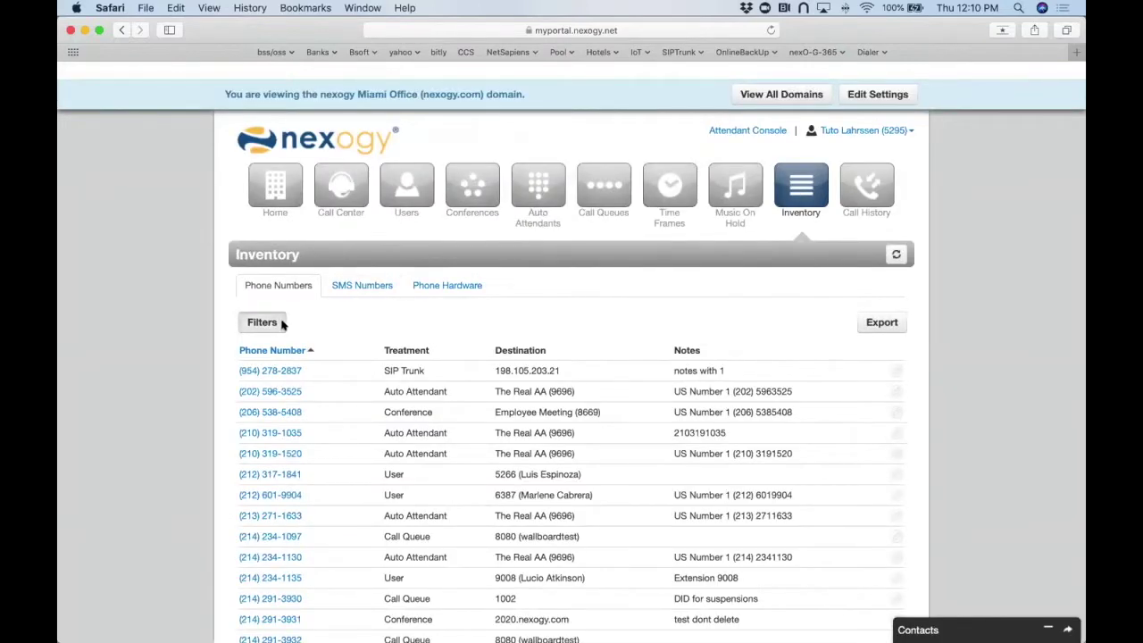
left_click(272, 324)
left_click(545, 337)
left_click(543, 333)
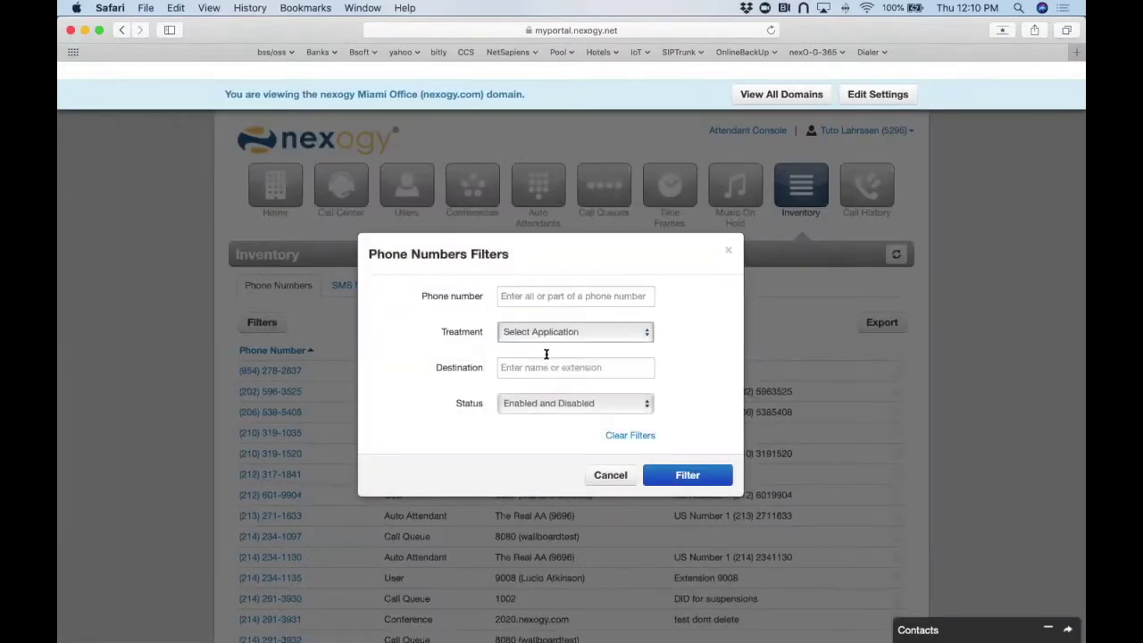
left_click(540, 329)
left_click(539, 348)
left_click(683, 477)
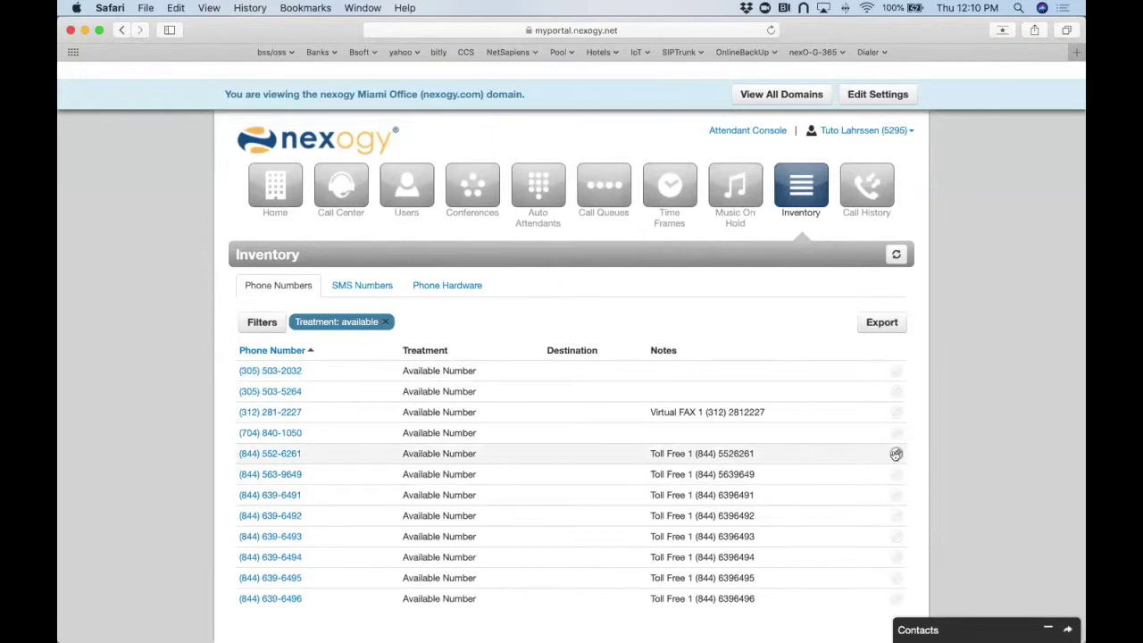
left_click(896, 454)
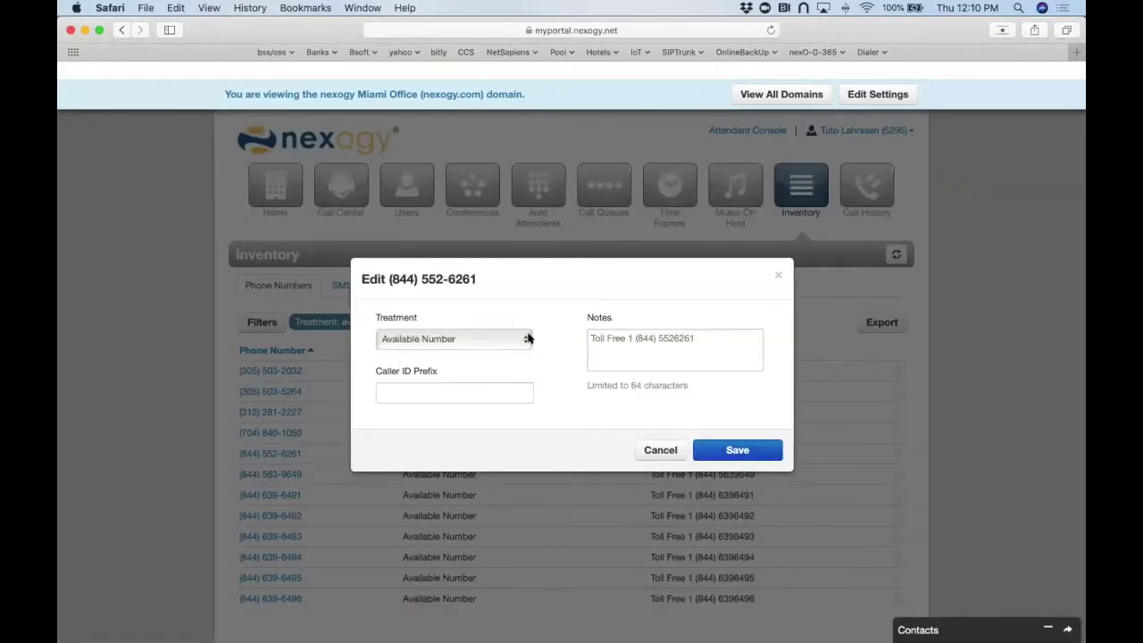
left_click(463, 339)
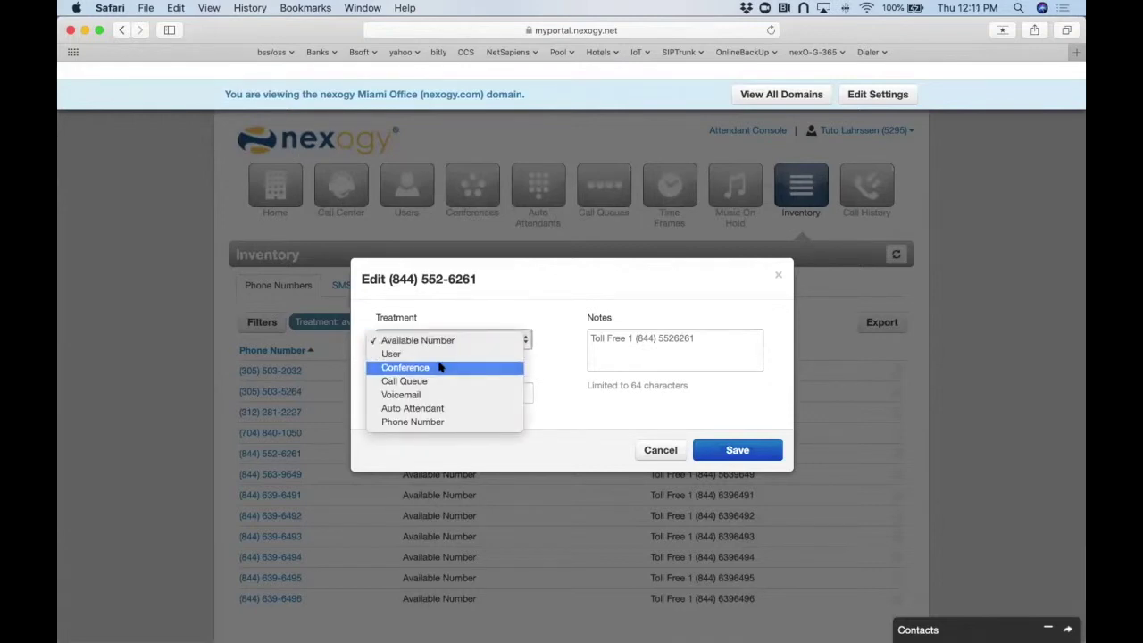
left_click(440, 367)
- Search the Conference field for the Techi bridge
left_click(427, 373)
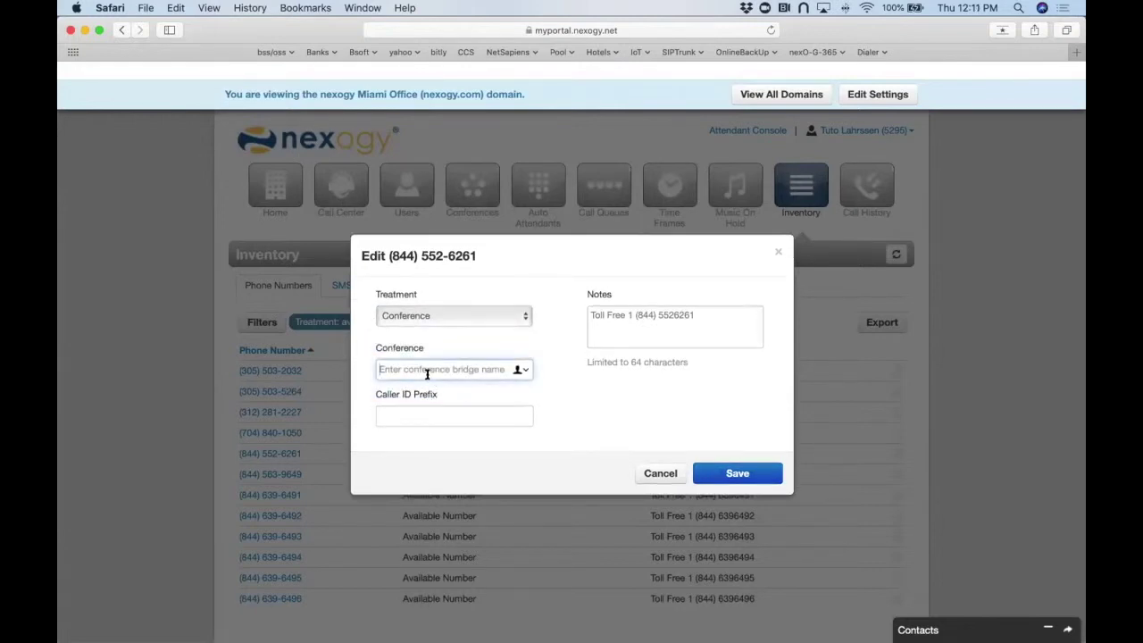
type("99")
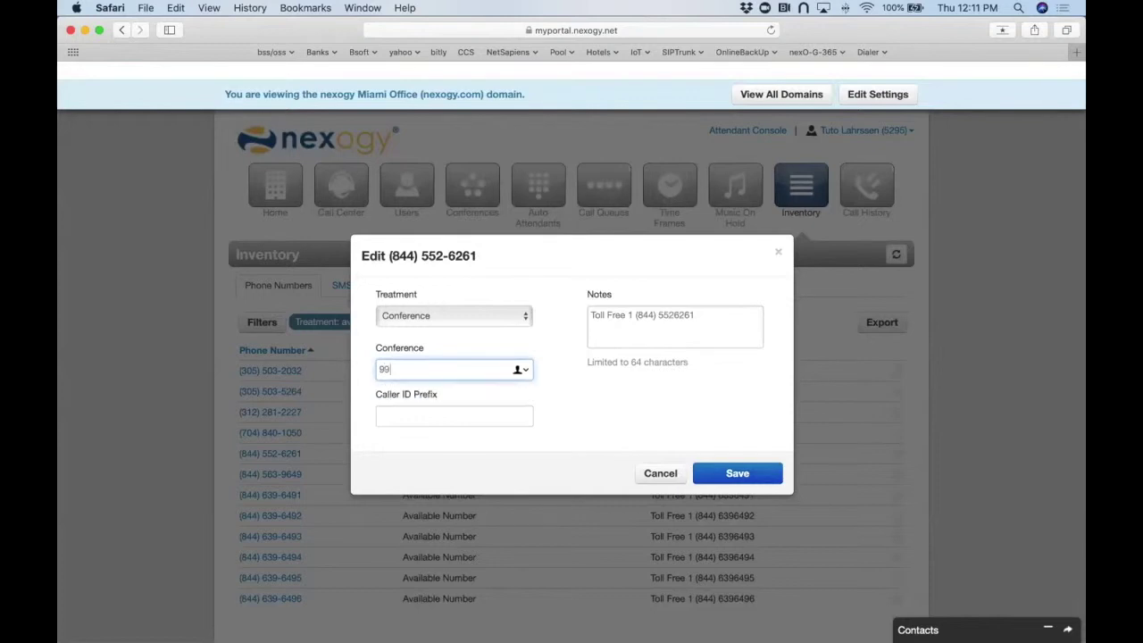
key("BackSpace")
type("0")
key("BackSpace")
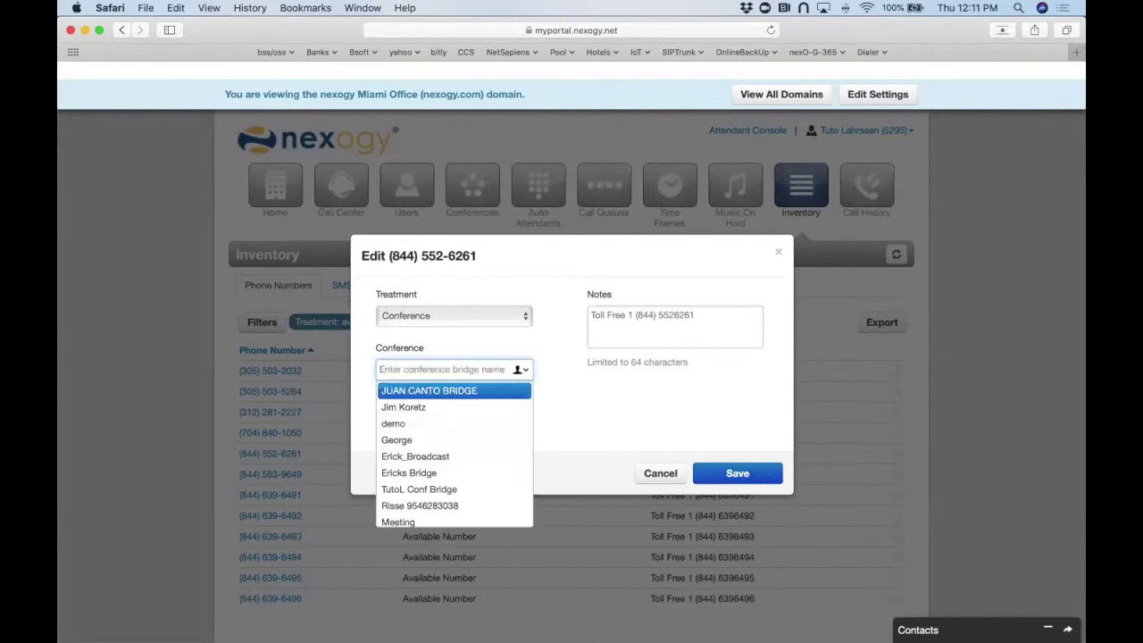
type("90")
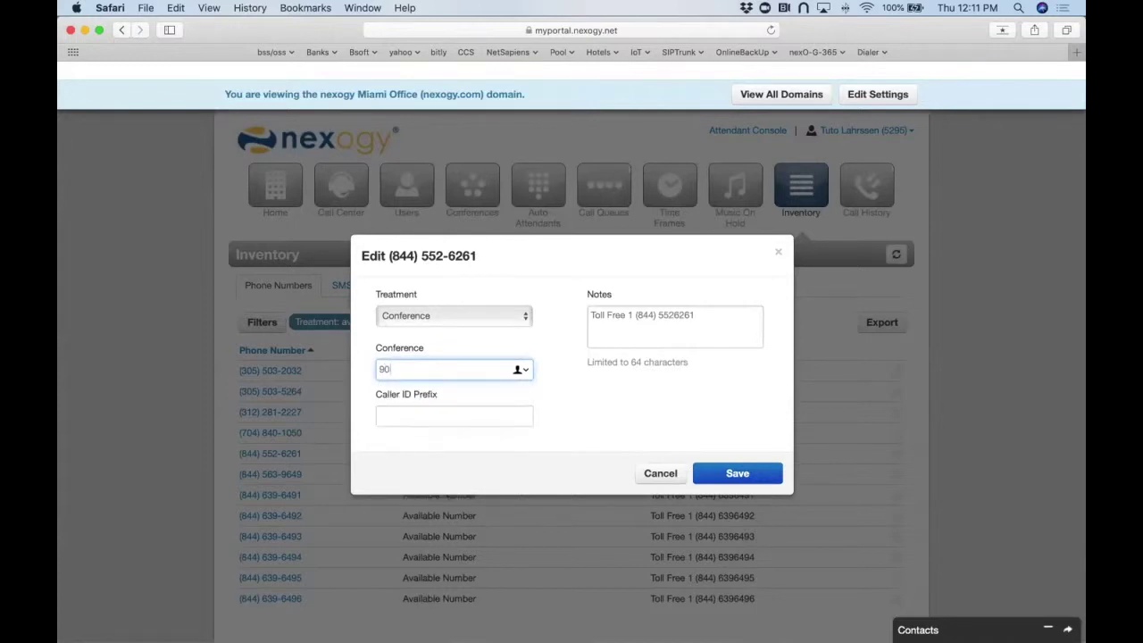
key("BackSpace")
key("BackSpace")
type("rec")
key("BackSpace")
key("BackSpace")
key("BackSpace")
type("twe")
type("e")
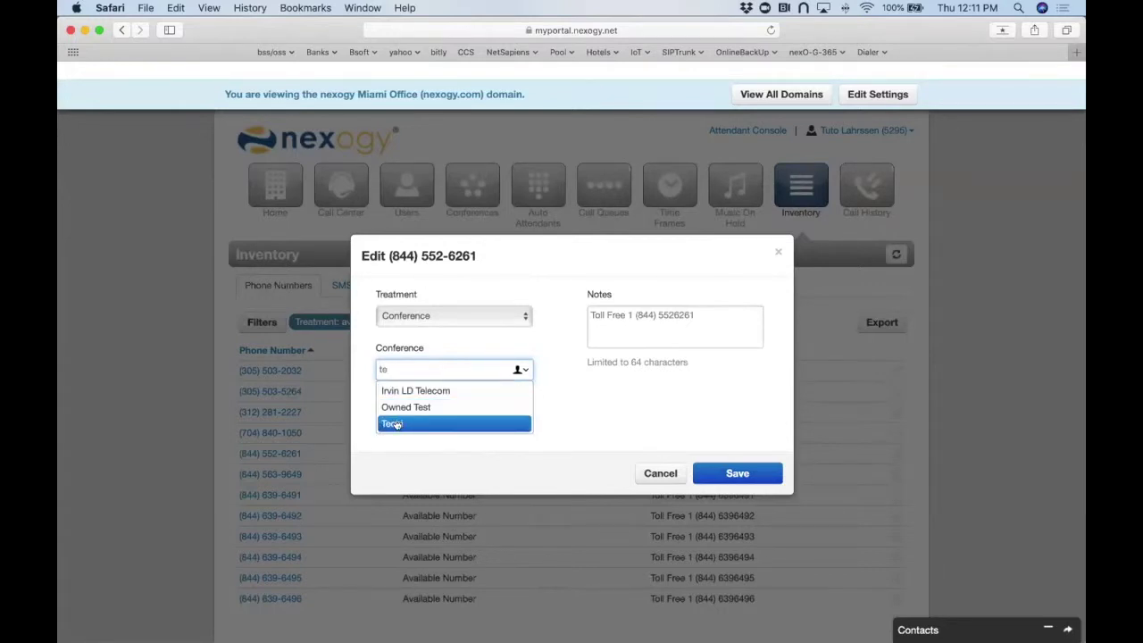
left_click(393, 424)
left_click(444, 432)
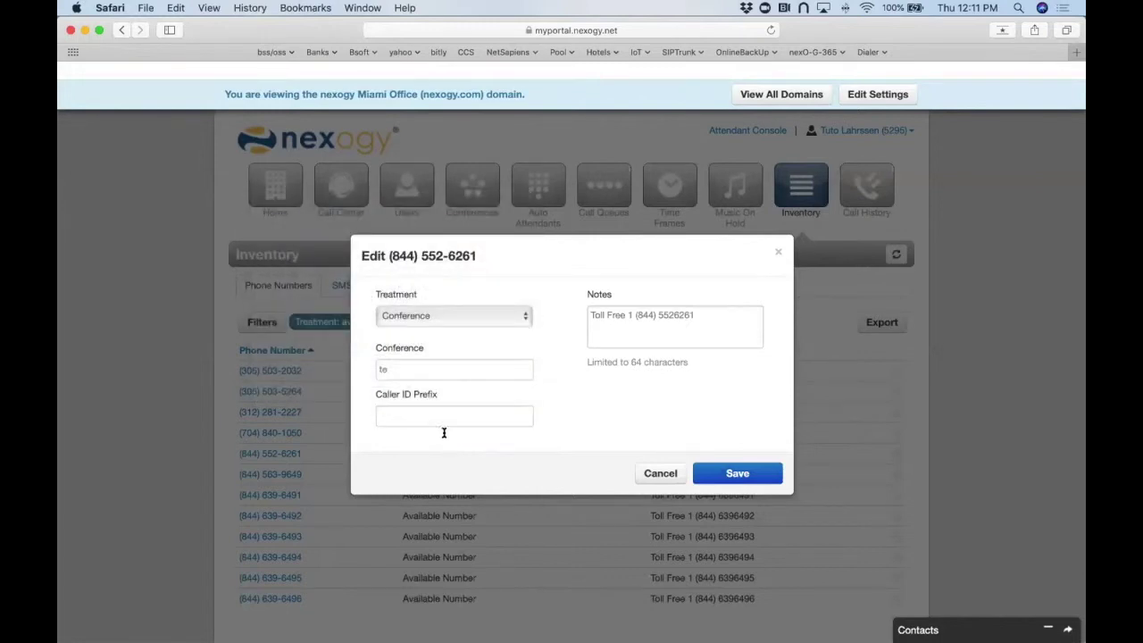
left_click(402, 360)
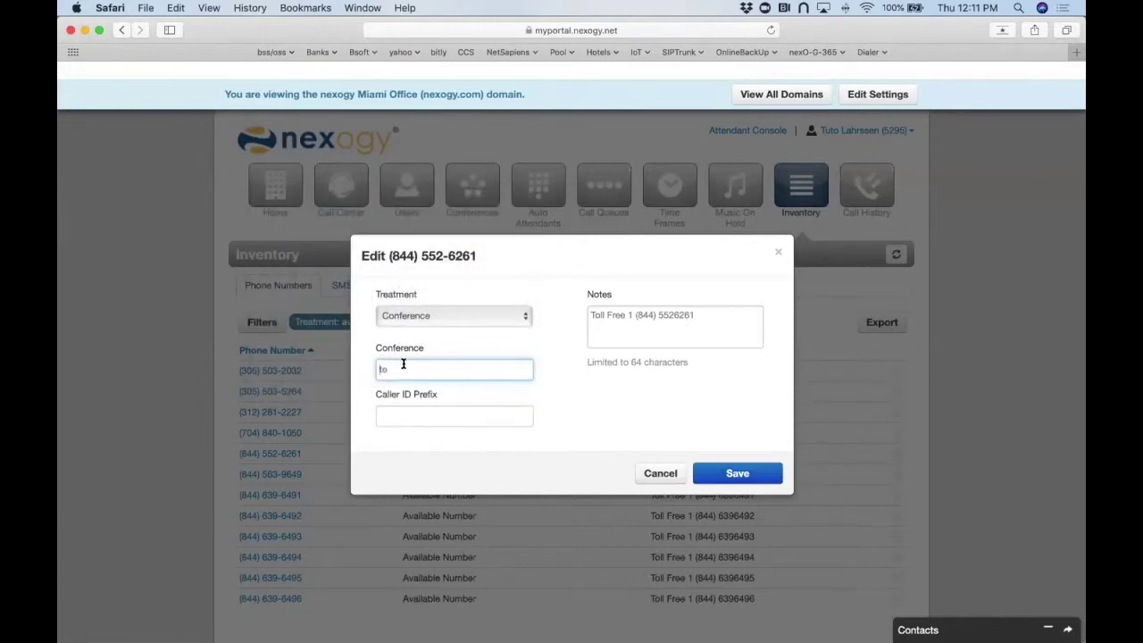
key("BackSpace")
type("wxe")
key("BackSpace")
type("te")
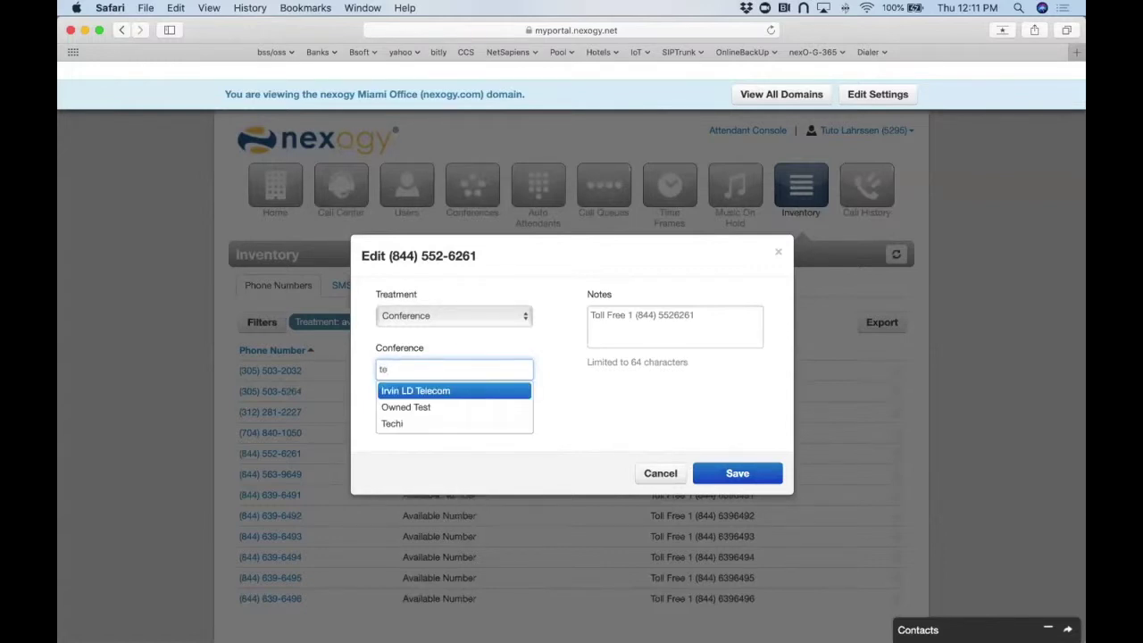
key("Down")
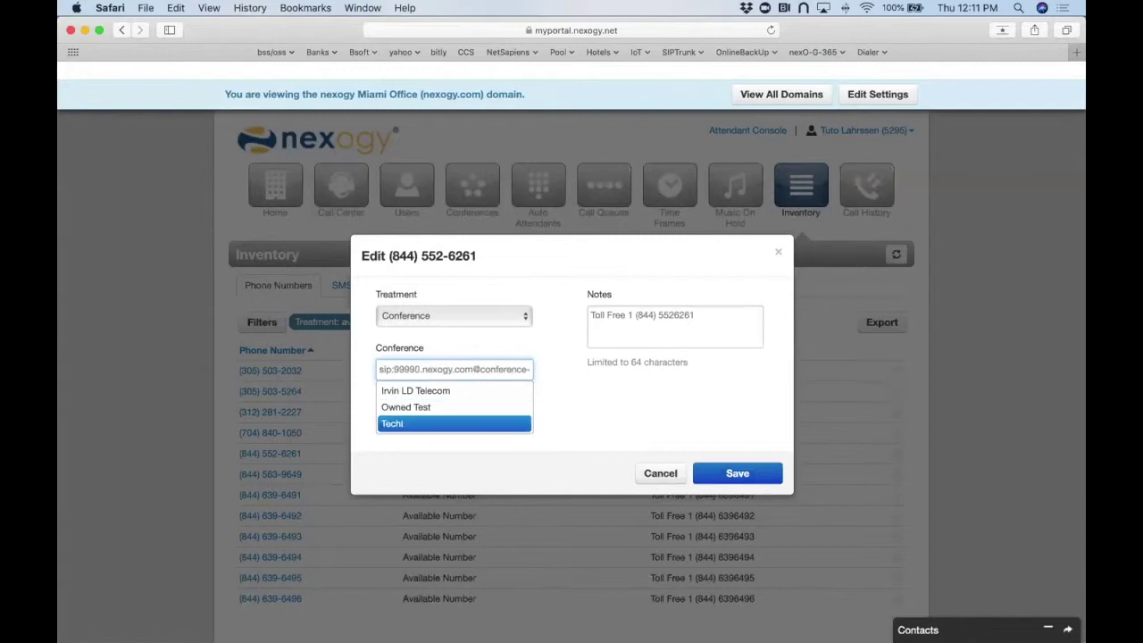
key("Return")
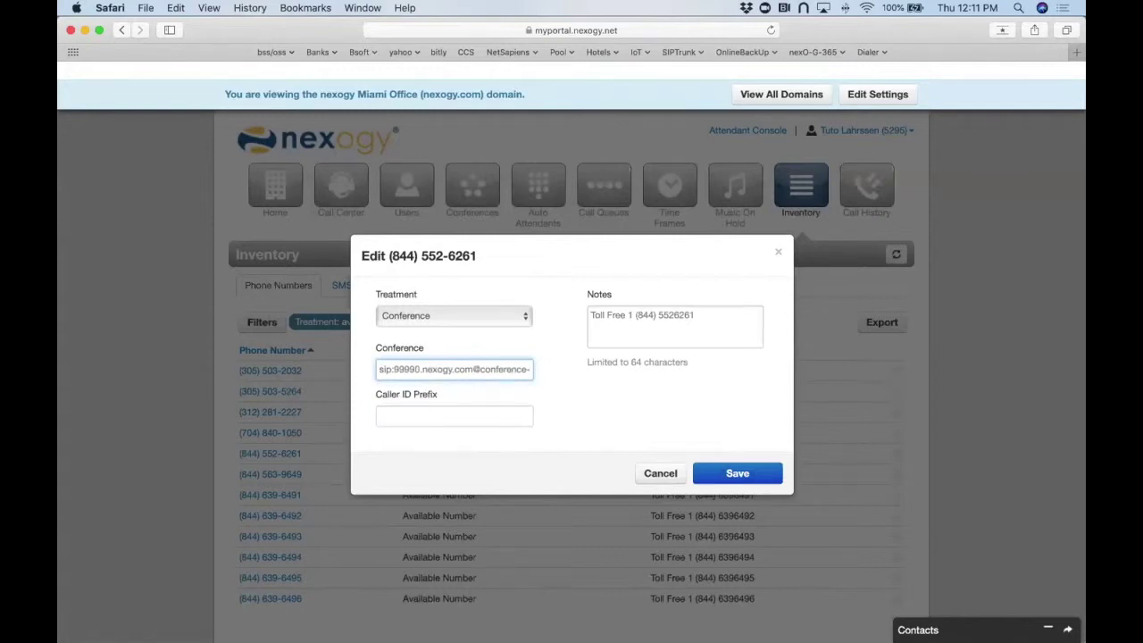
left_click(750, 475)
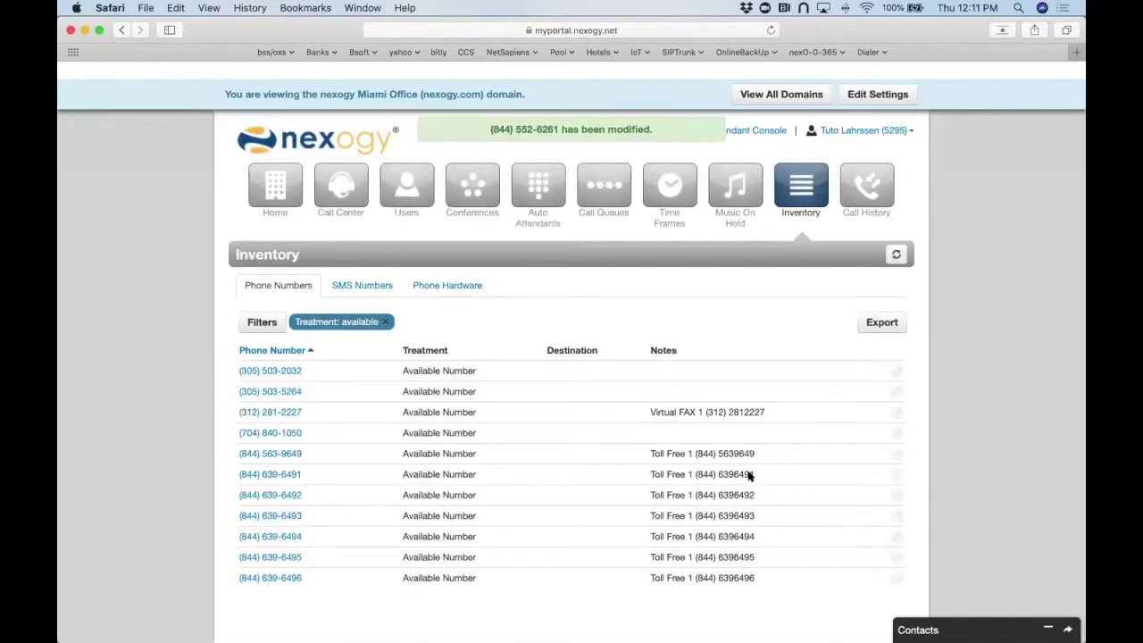
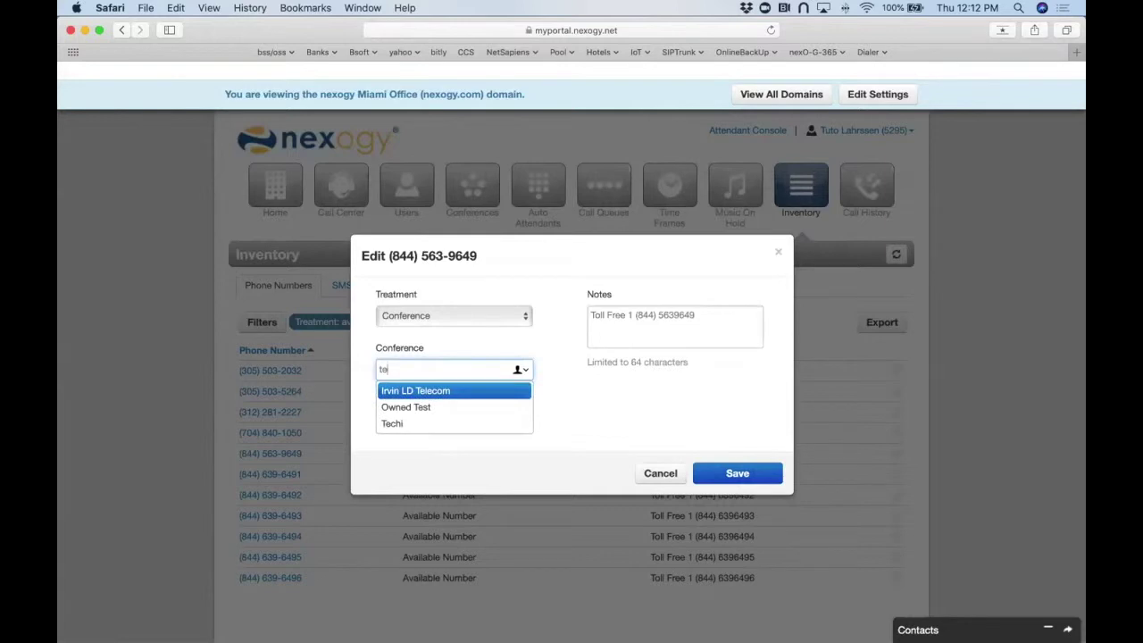
left_click(390, 427)
left_click(457, 439)
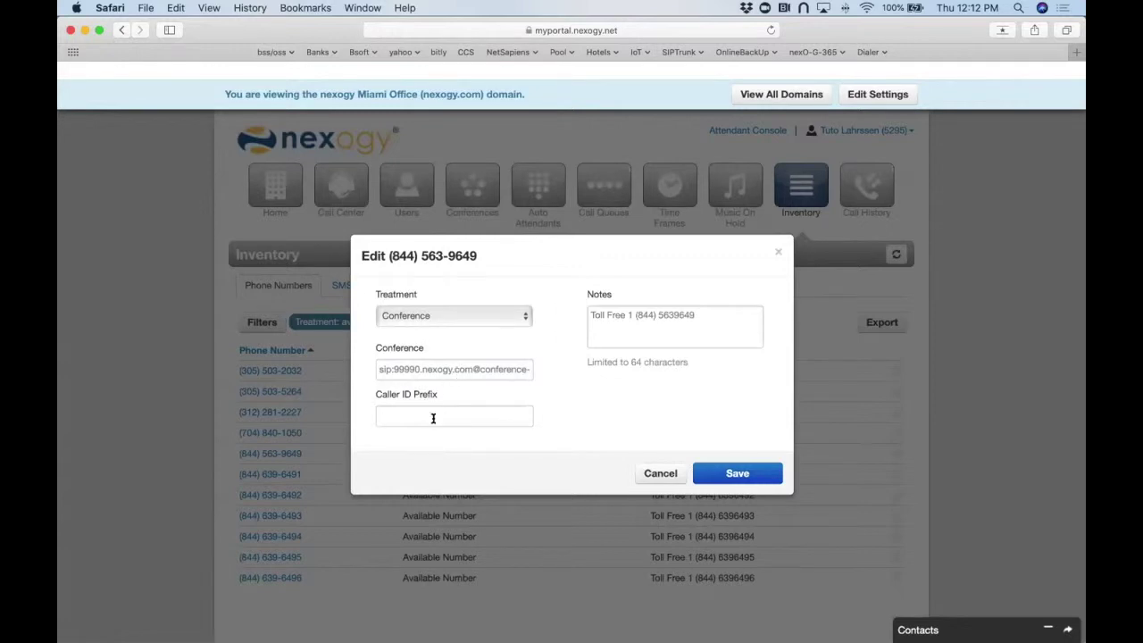
left_click(473, 369)
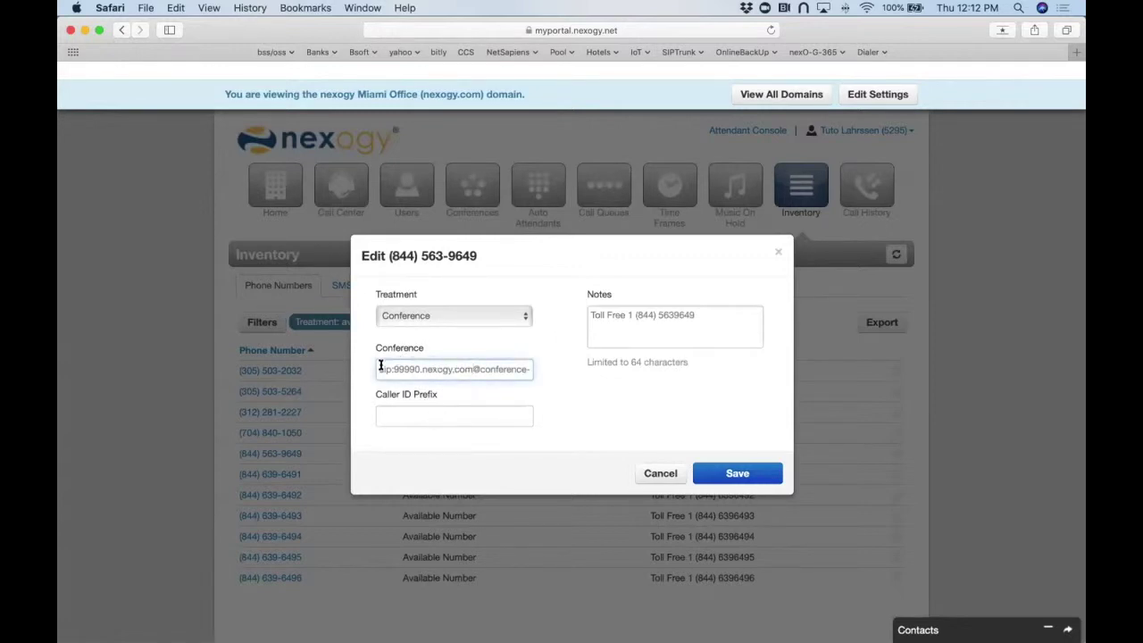
left_click_drag(378, 370, 559, 378)
key("BackSpace")
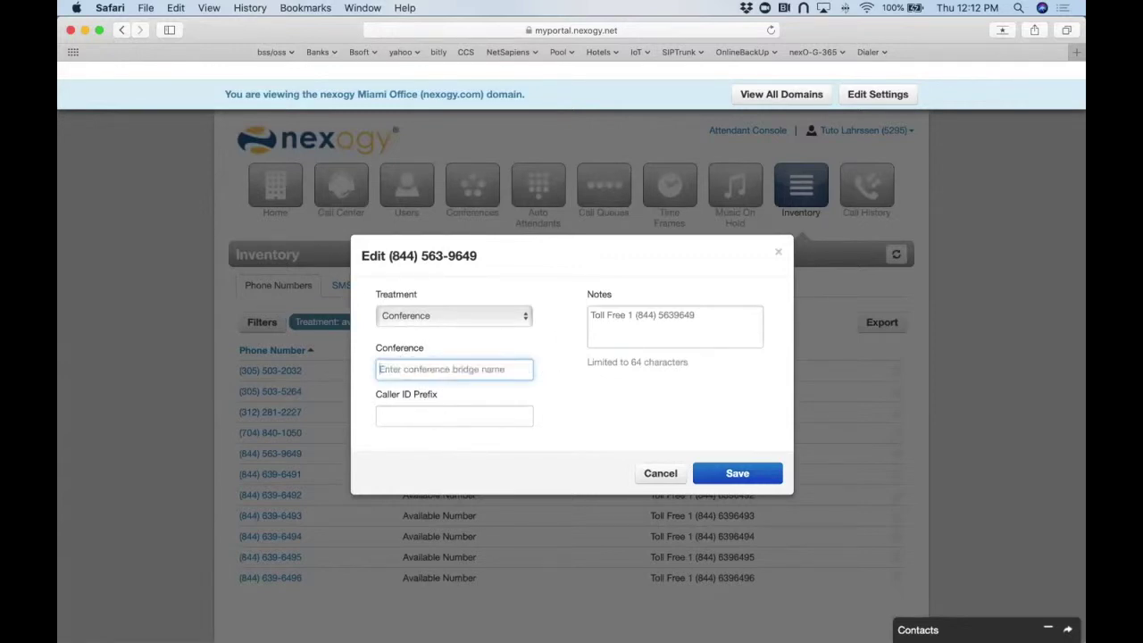
- Search 'to', pick the Techi bridge from the suggestions, and save the Conference routing
type("sip")
key("BackSpace")
key("BackSpace")
key("BackSpace")
type("999")
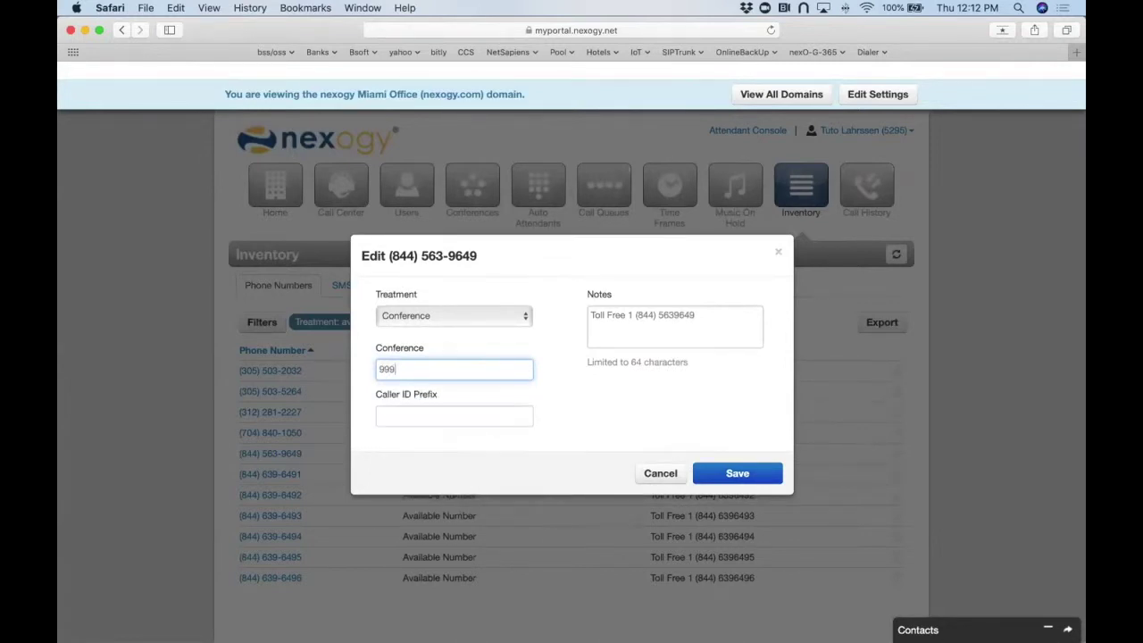
key("BackSpace")
key("BackSpace")
type("twec")
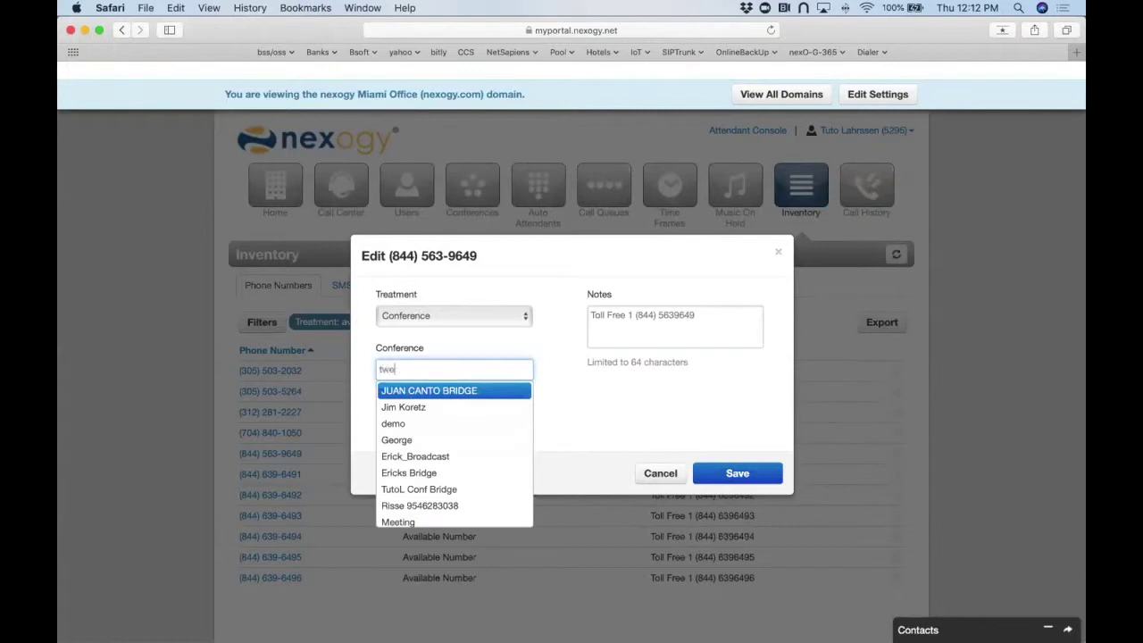
key("BackSpace")
key("BackSpace")
key("BackSpace")
key("BackSpace")
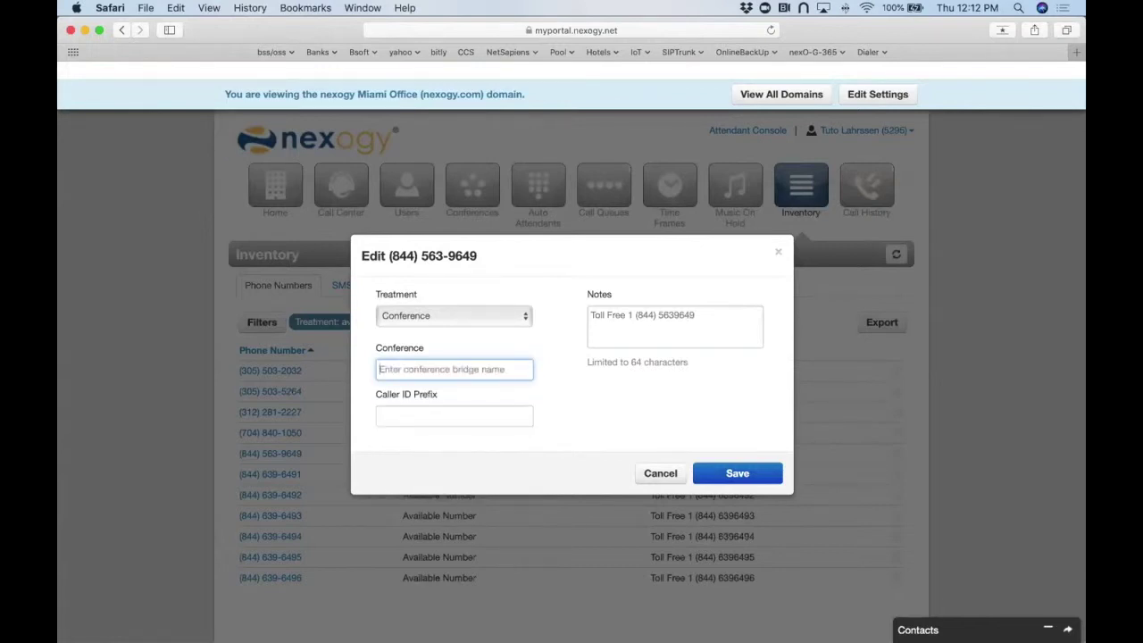
type("to")
key("Down")
key("Down")
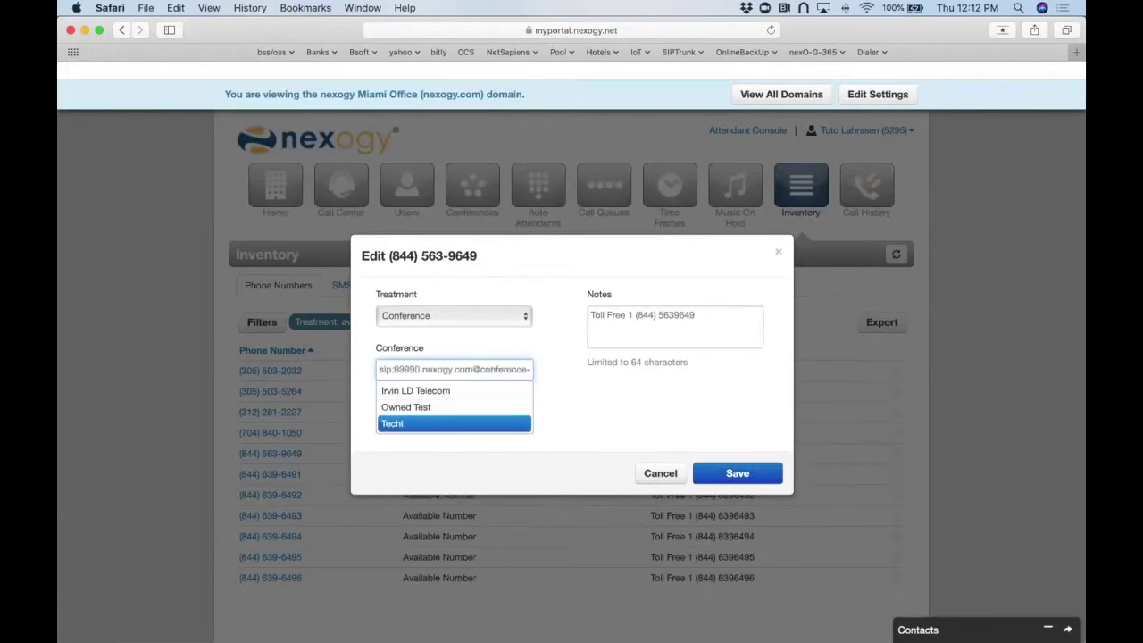
key("Return")
left_click(741, 473)
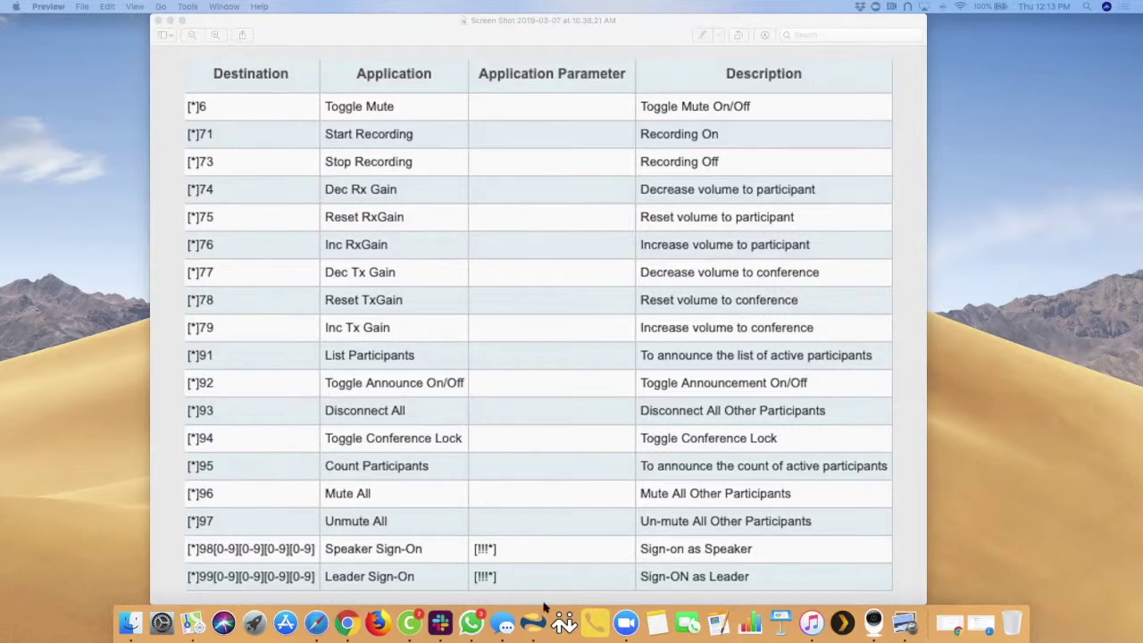
- Bring the Preview screenshot of conference star-code commands to the front
left_click(663, 443)
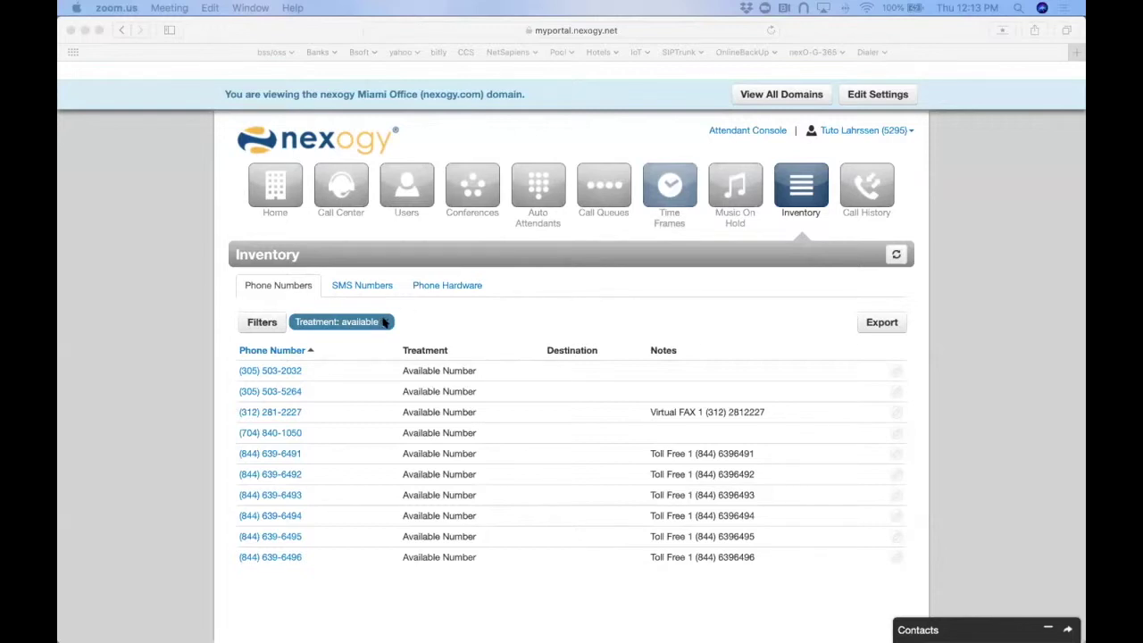
- Drop the Treatment filter, filter numbers by destination 99990, clear it, then open Conferences
left_click(384, 323)
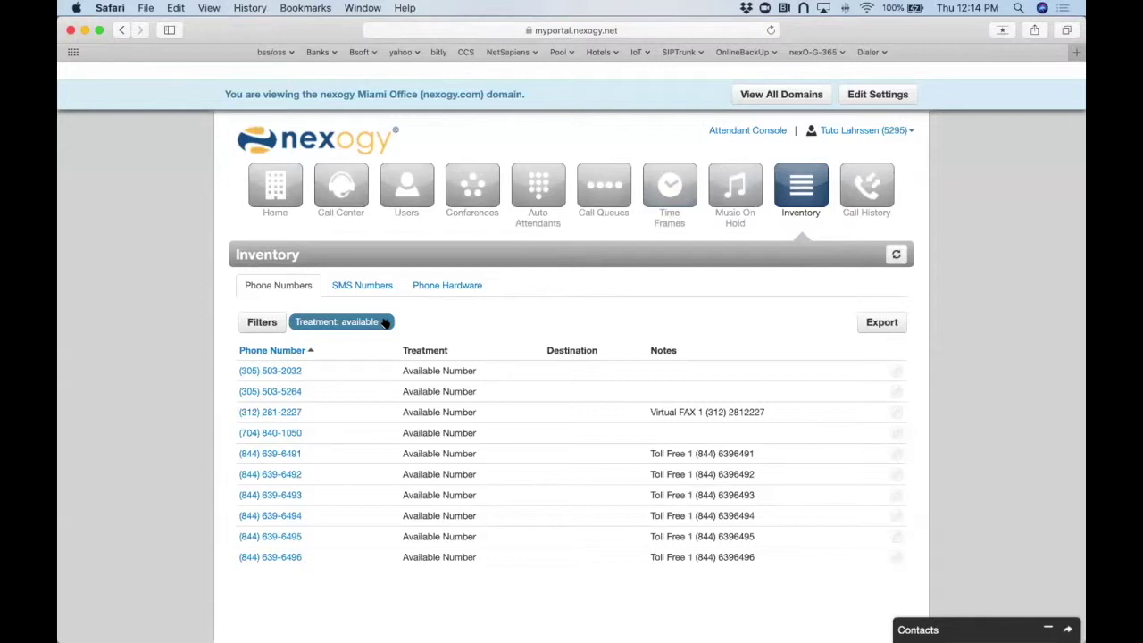
left_click(384, 324)
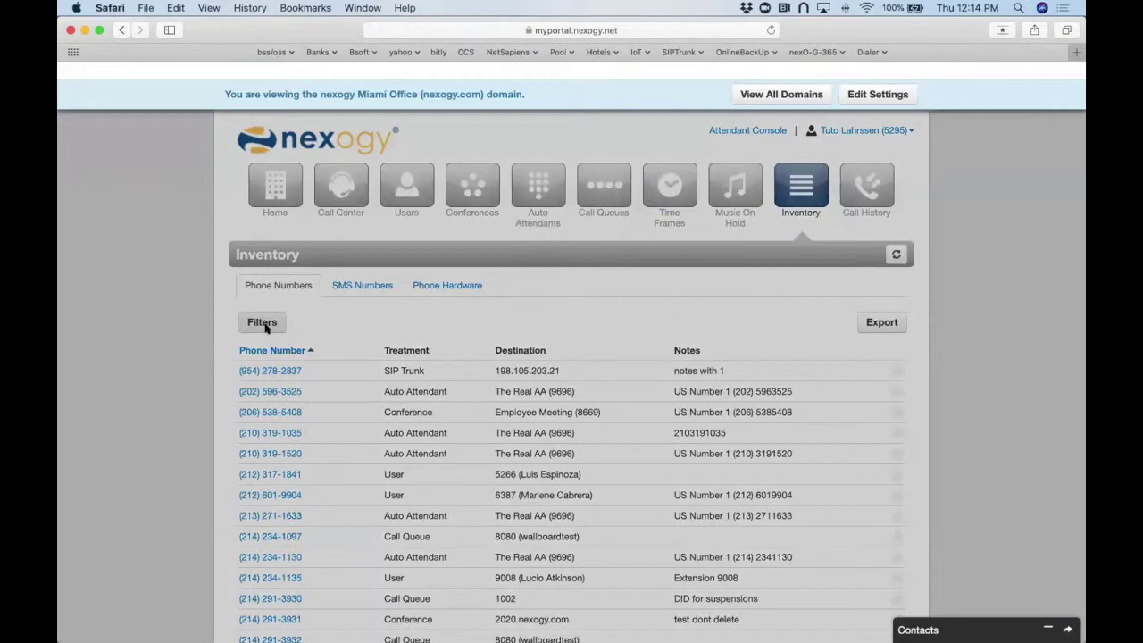
left_click(263, 323)
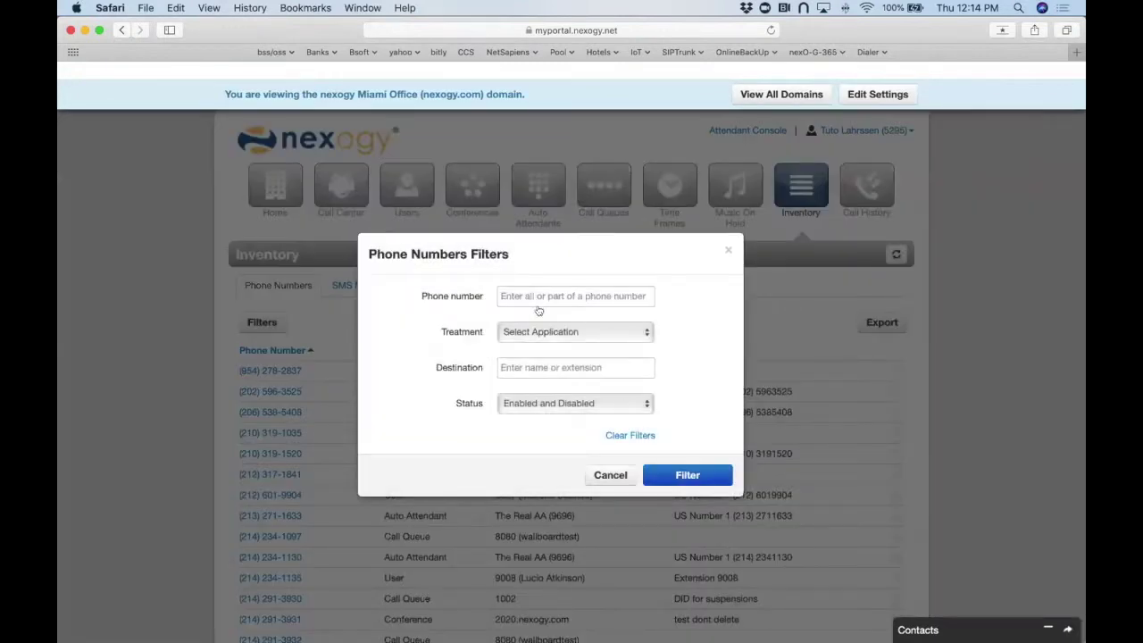
left_click(533, 367)
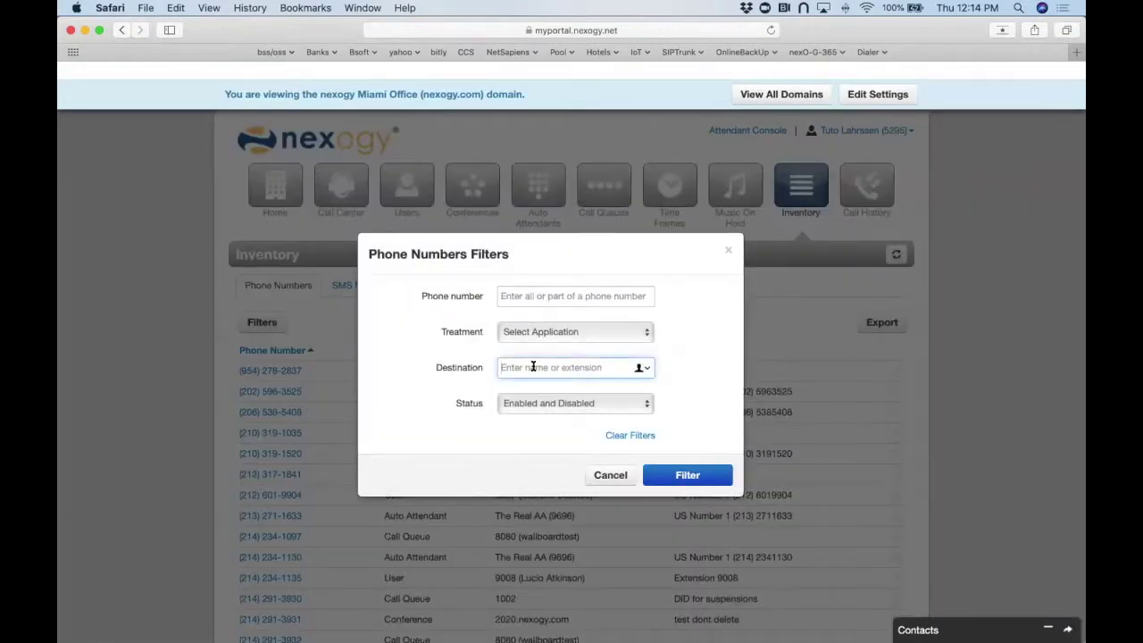
type("99990")
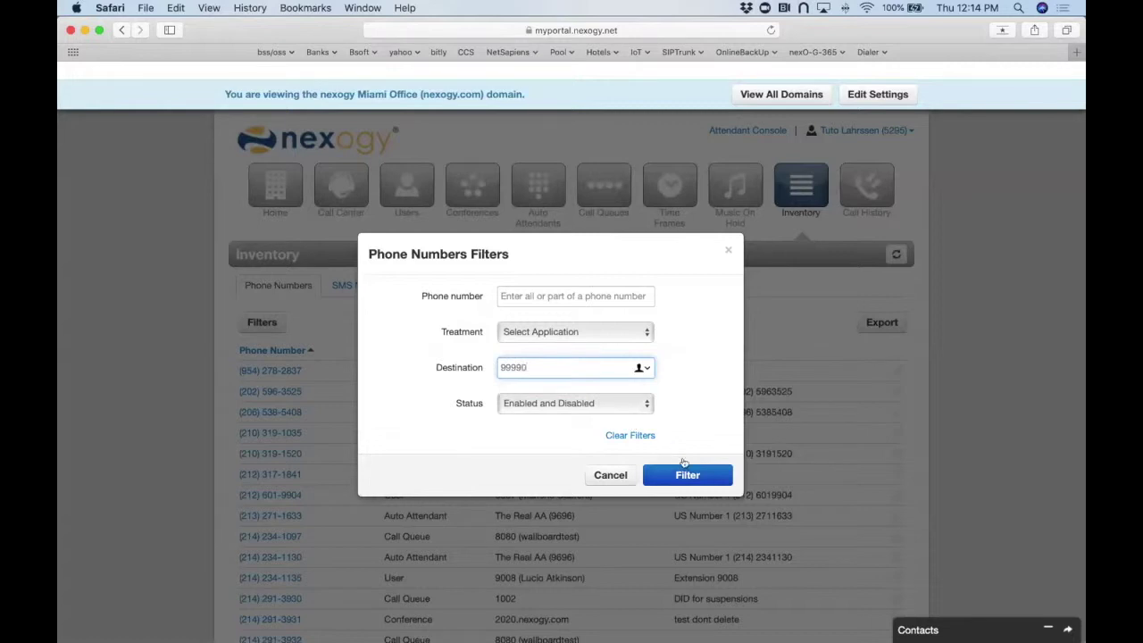
left_click(694, 477)
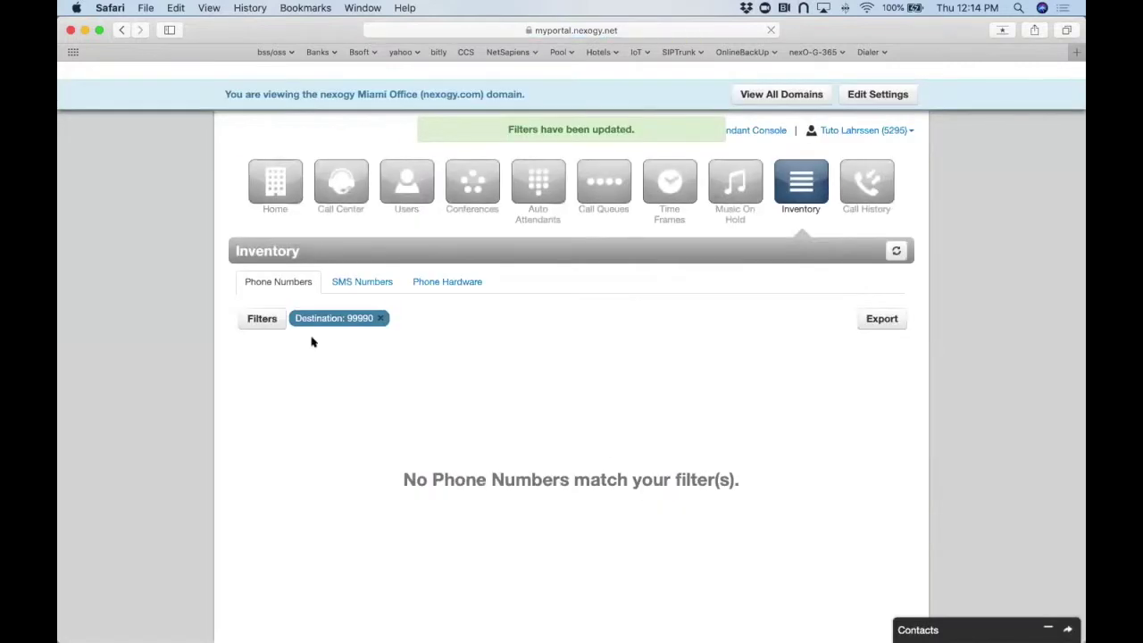
left_click(380, 319)
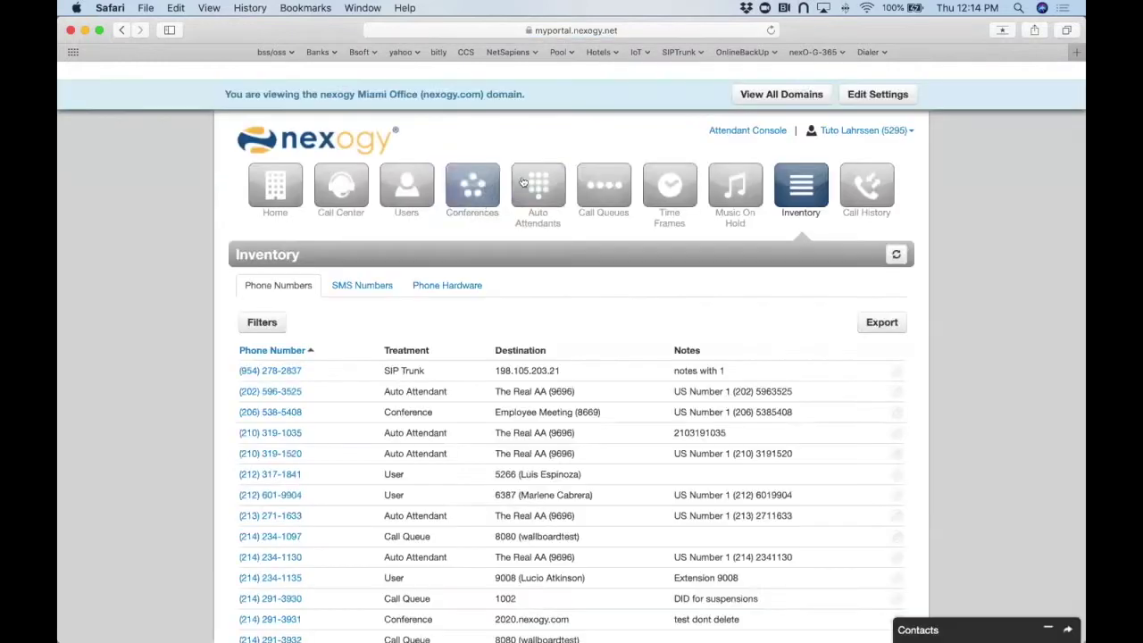
left_click(474, 187)
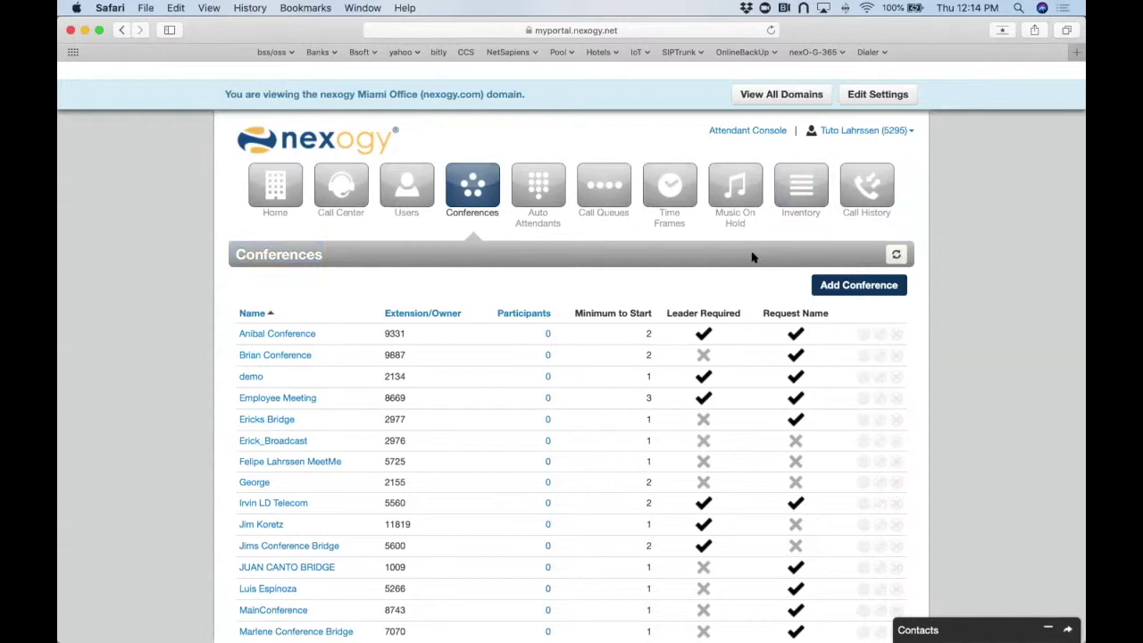
- Preview a bridge report, then open TutoL Conf Bridge's usage reports on page 2
scroll(1052, 245, "down", 2)
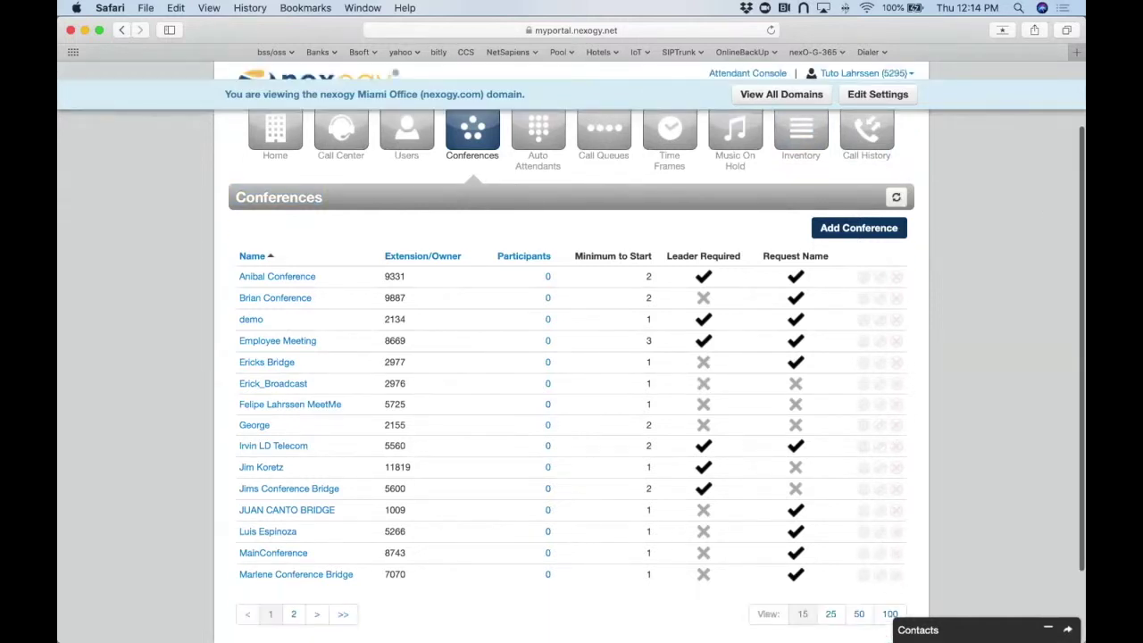
scroll(650, 352, "down", 1)
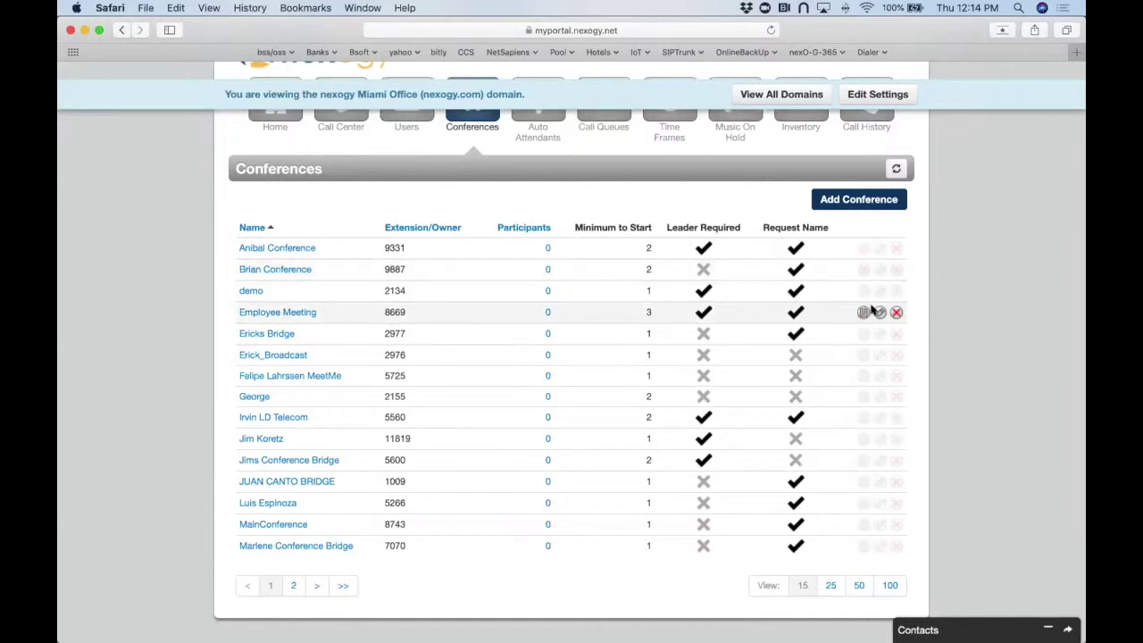
left_click(863, 376)
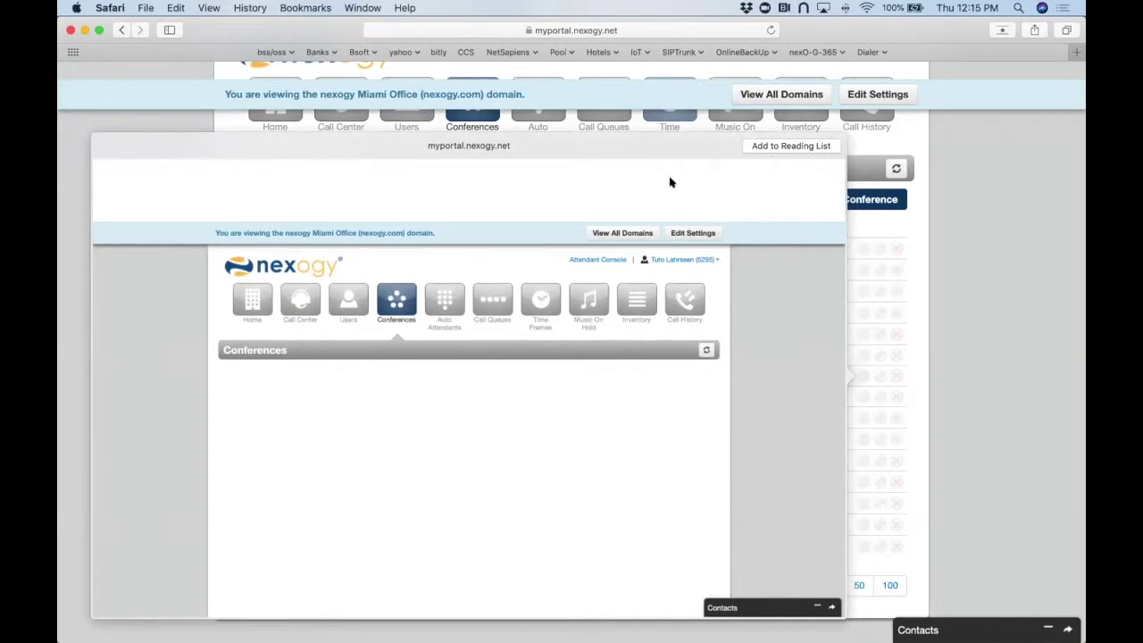
left_click(187, 148)
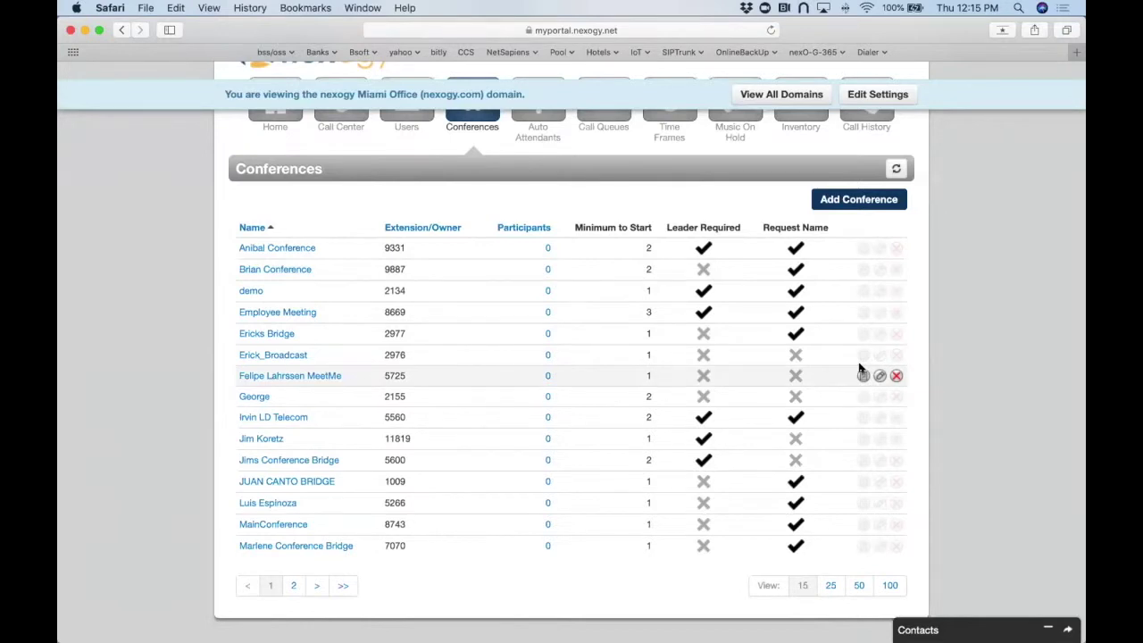
left_click(296, 586)
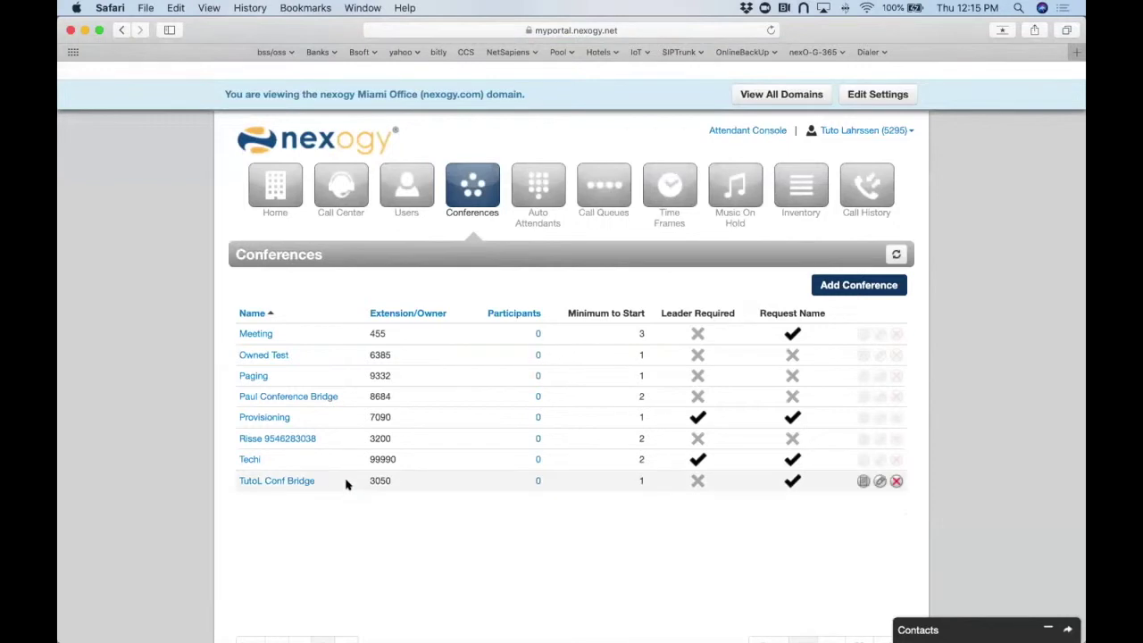
left_click(864, 481)
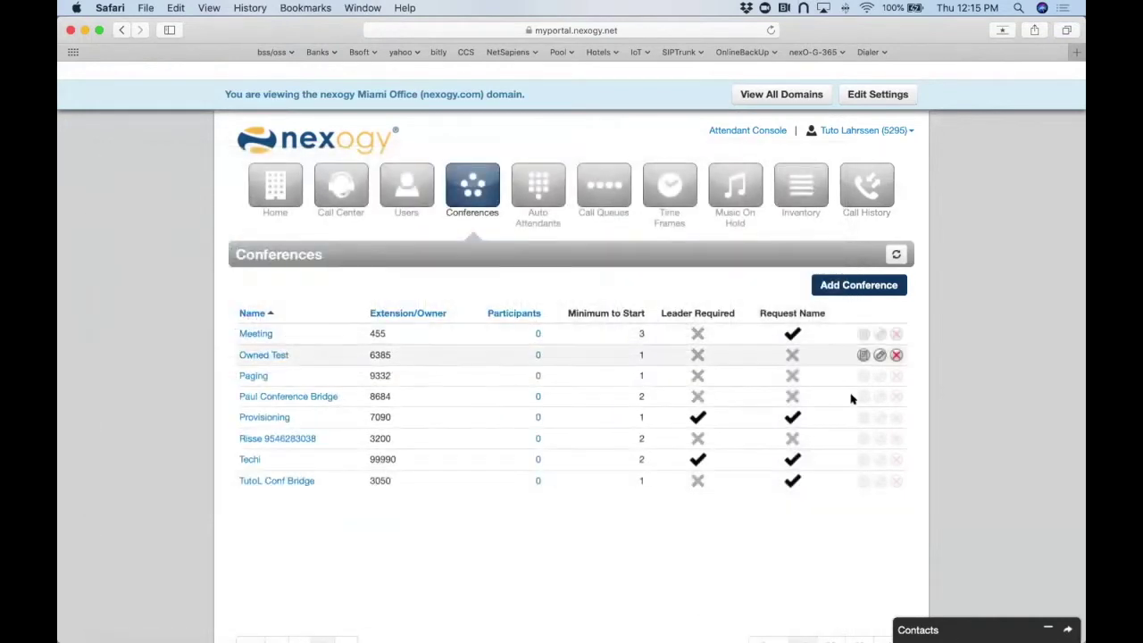
left_click(862, 481)
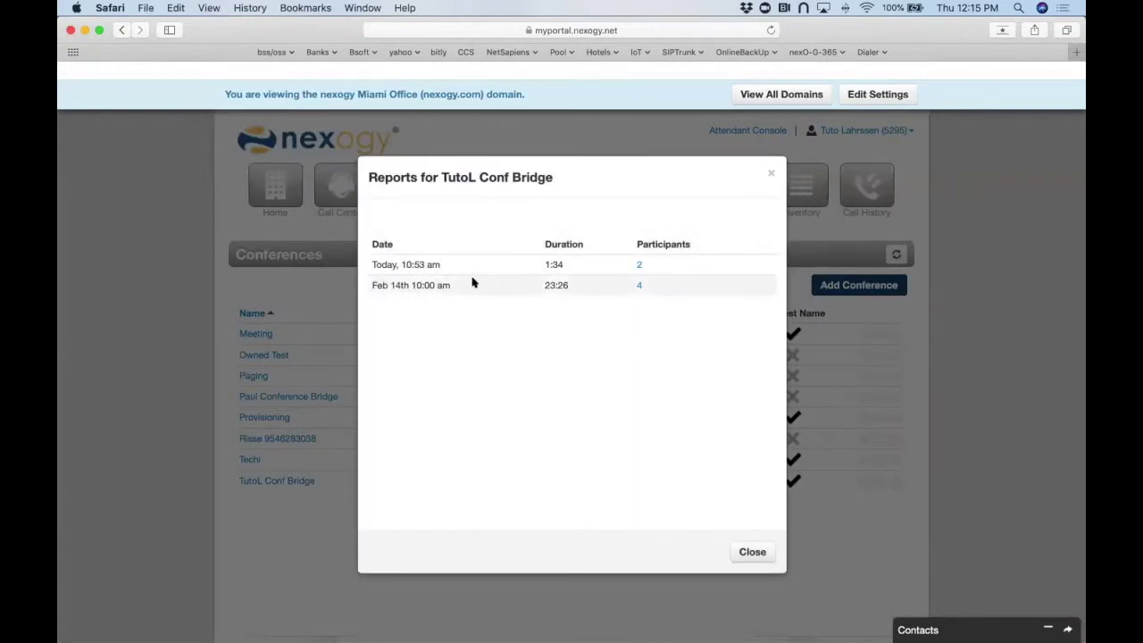
left_click(639, 266)
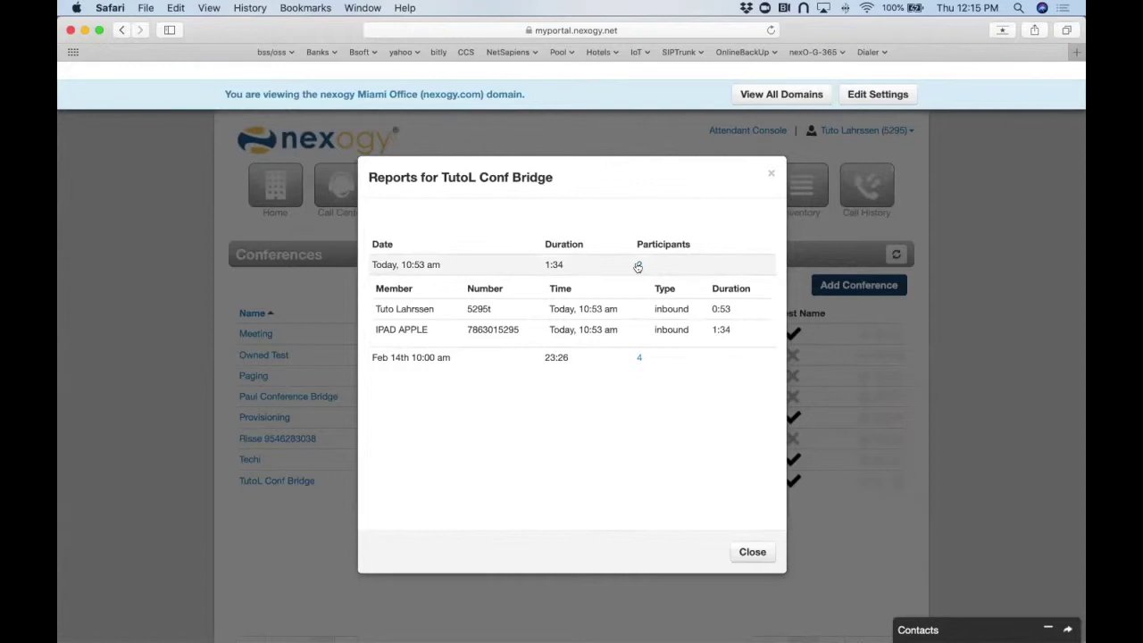
left_click(770, 173)
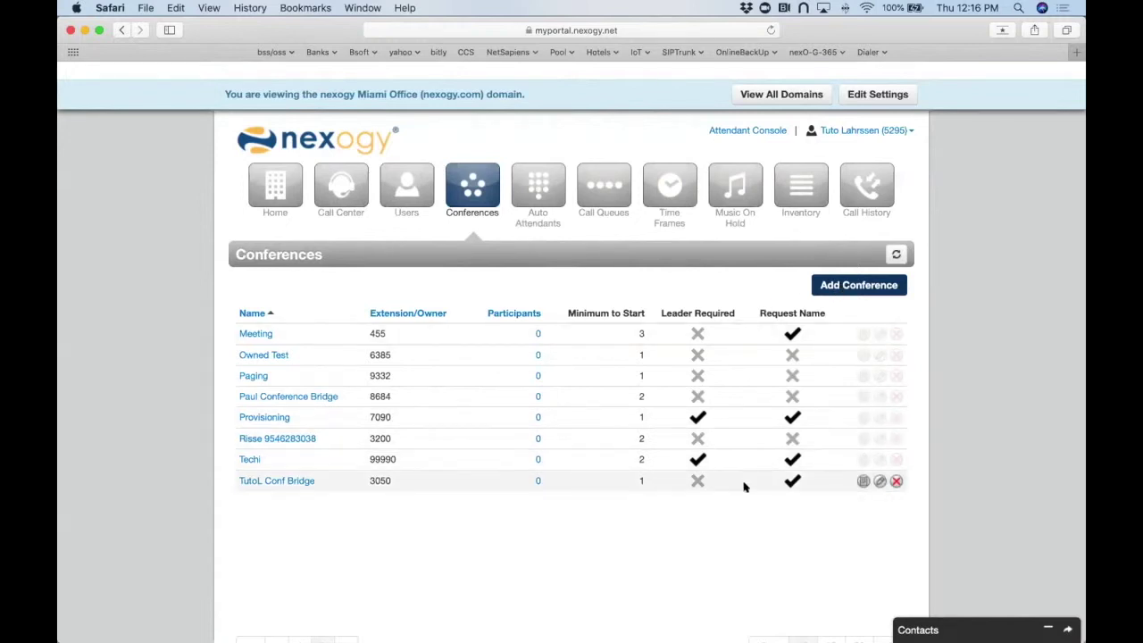
- Cap TutoL Conf Bridge's max participants and enable leader-required, name prompts and arrival announcements
left_click(880, 481)
left_click_drag(500, 409, 532, 409)
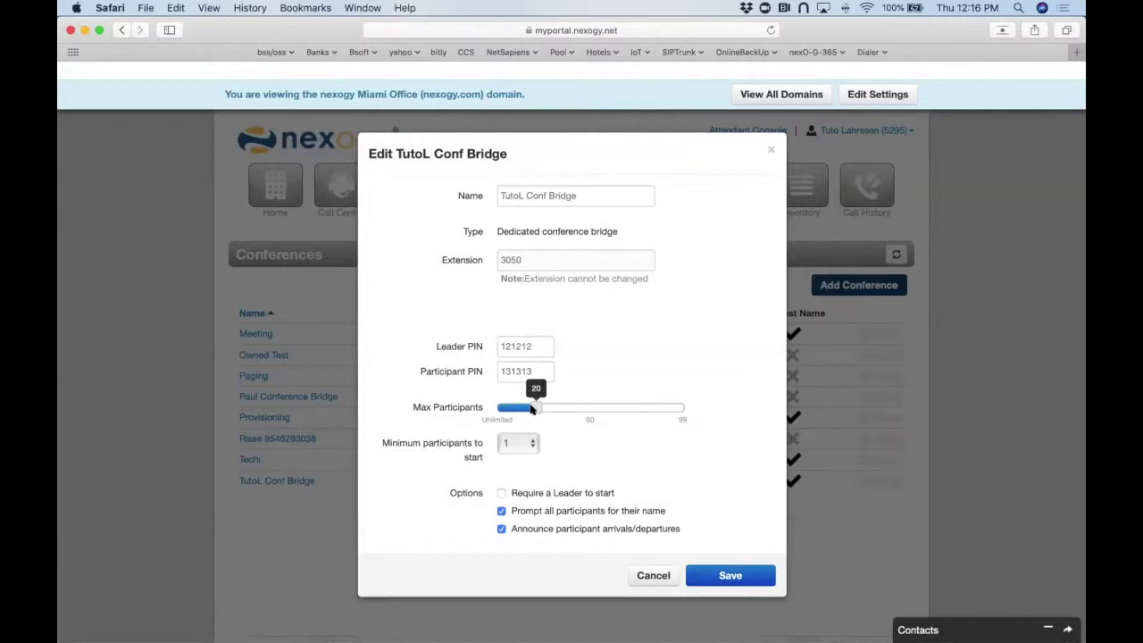
mouse_move(531, 408)
left_mouse_down()
mouse_move(521, 409)
mouse_move(534, 407)
left_mouse_up()
left_click(501, 511)
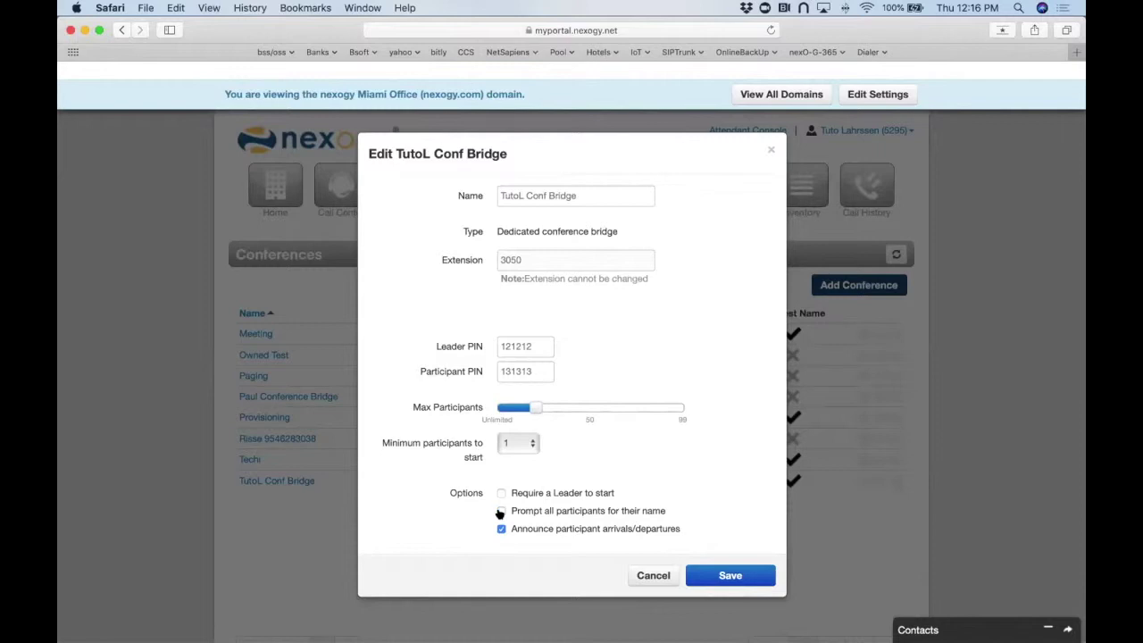
left_click(499, 528)
left_click(502, 511)
left_click(500, 494)
left_click(499, 530)
left_click(483, 343)
key("BackSpace")
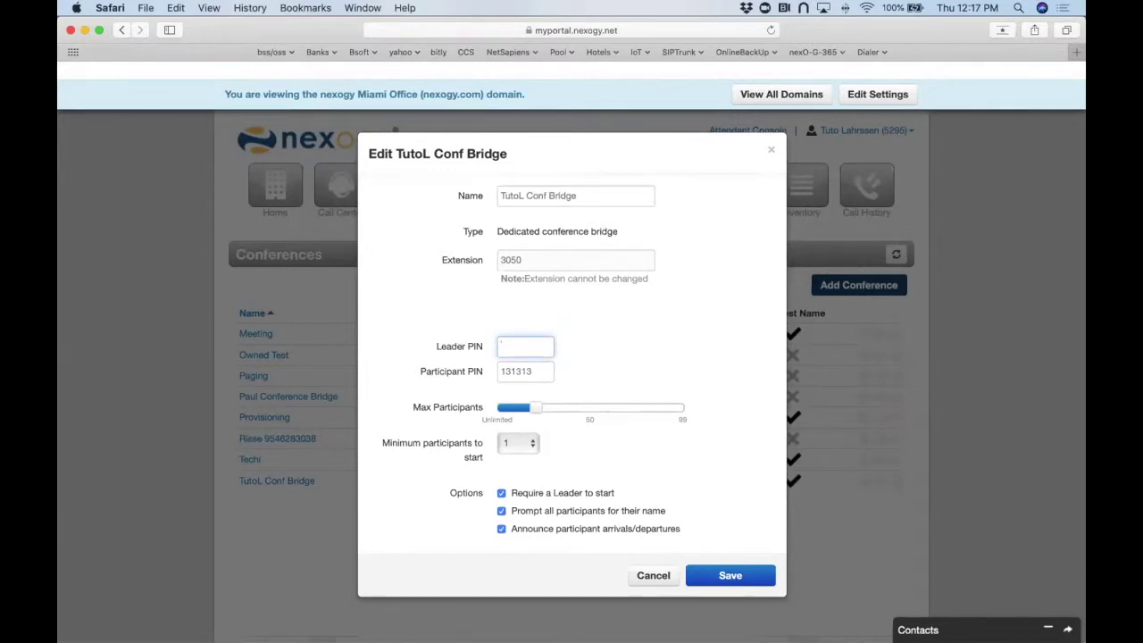
left_click(728, 577)
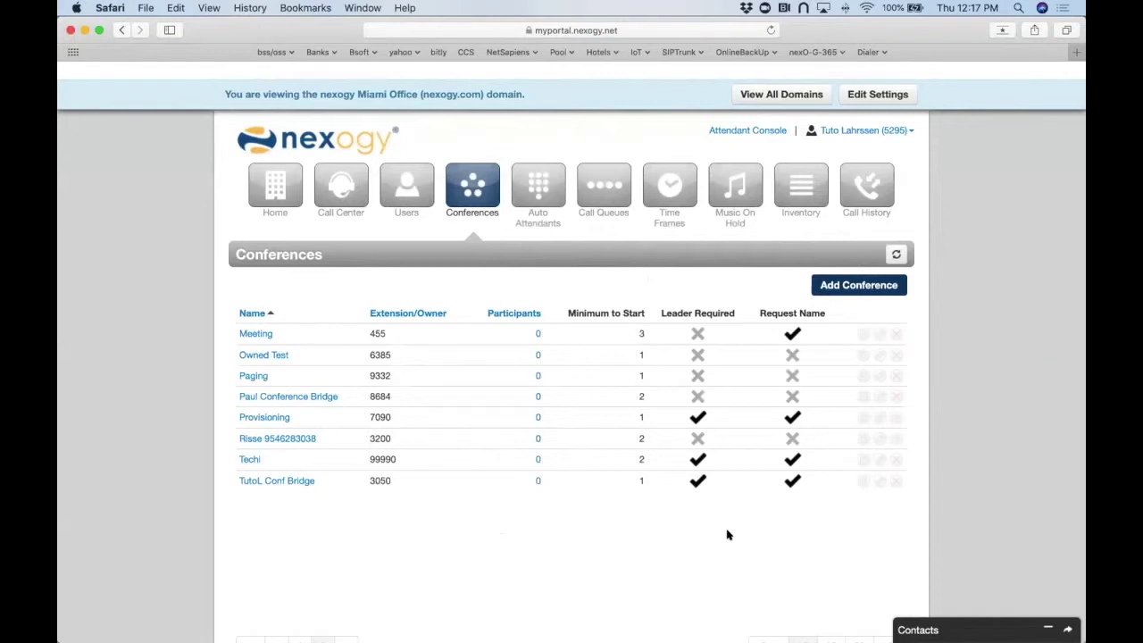
left_click(848, 286)
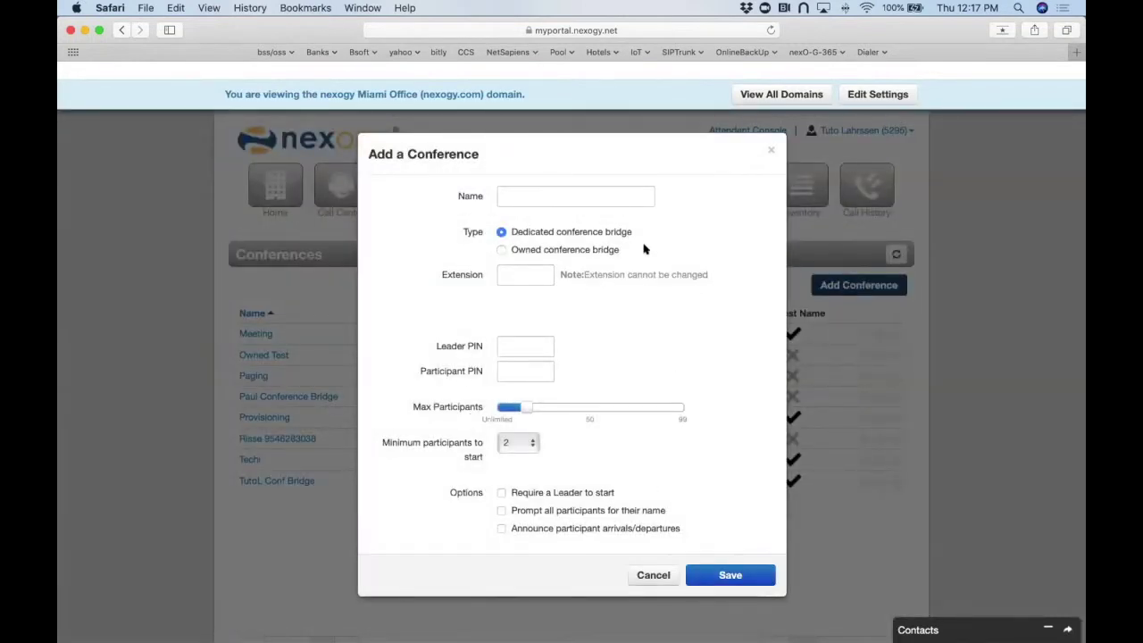
left_click(769, 152)
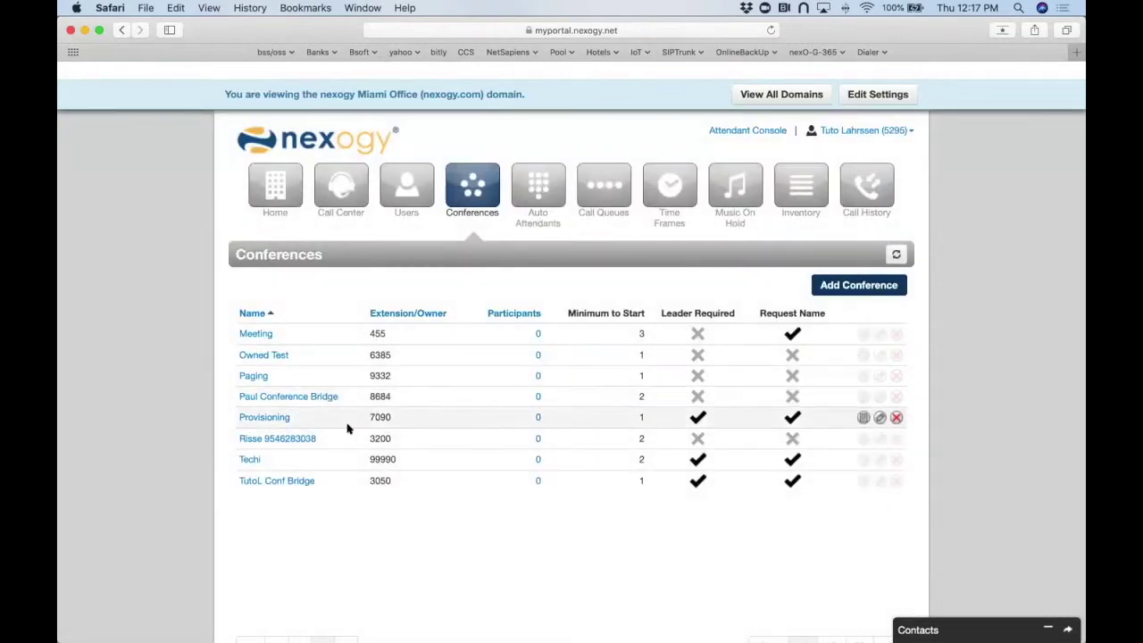
left_click(880, 481)
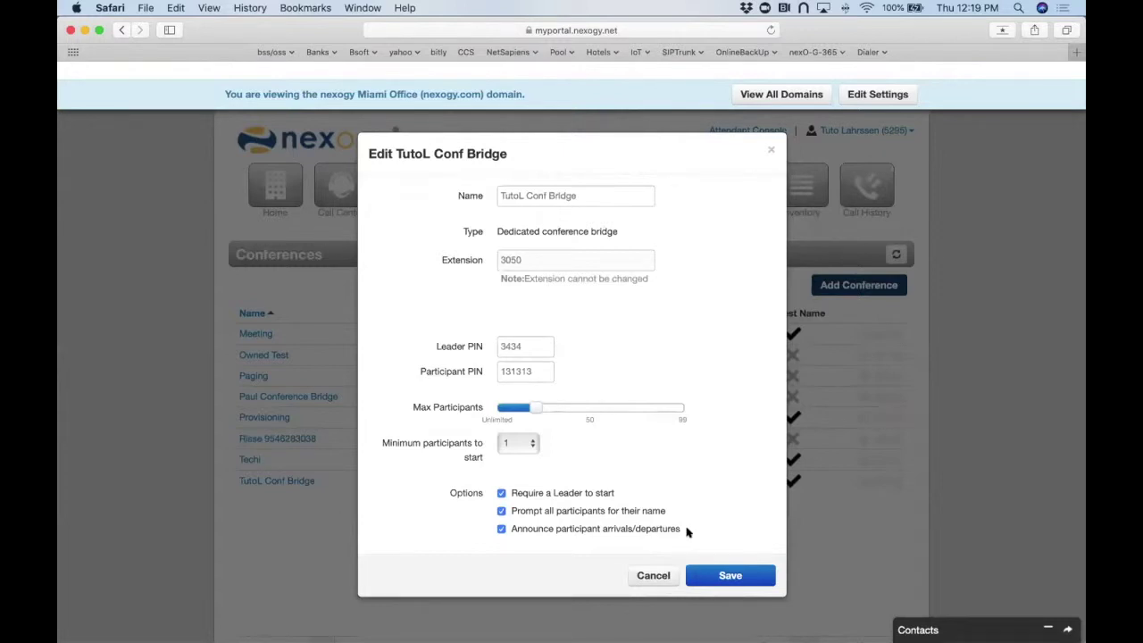
left_click(651, 576)
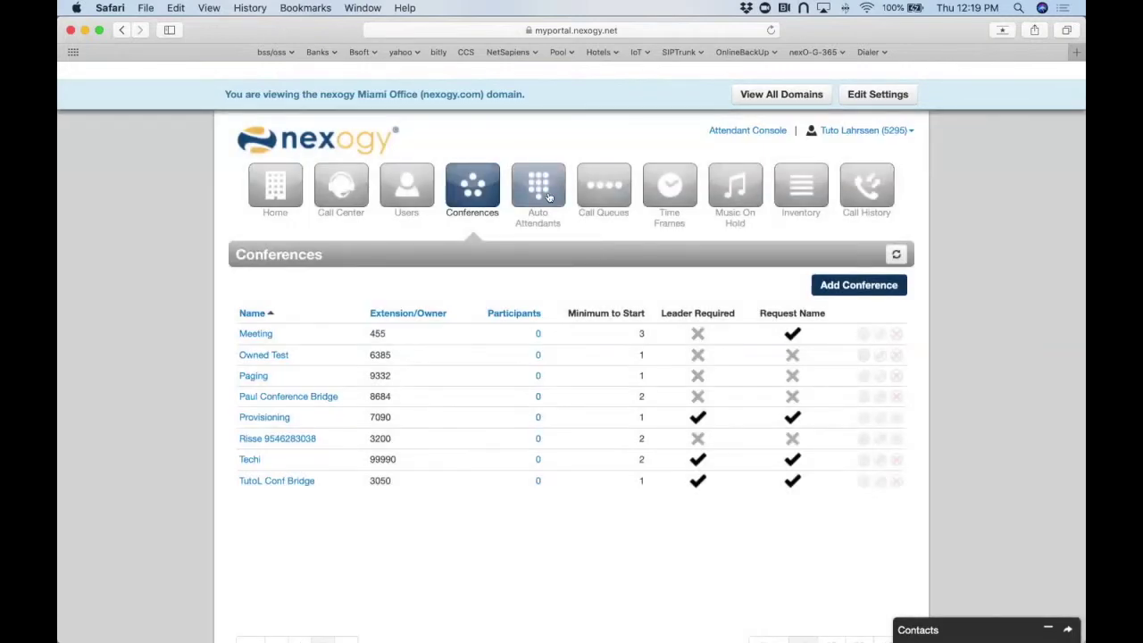
- Route testAA's dial-pad option 1 to the Techi (99990) conference
left_click(549, 196)
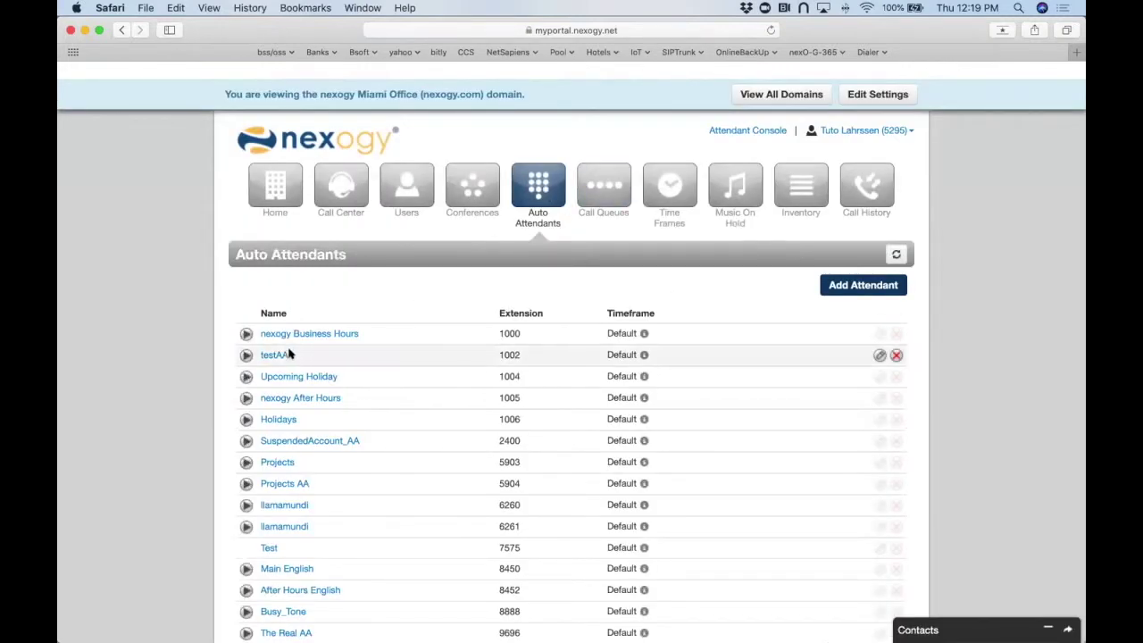
left_click(273, 357)
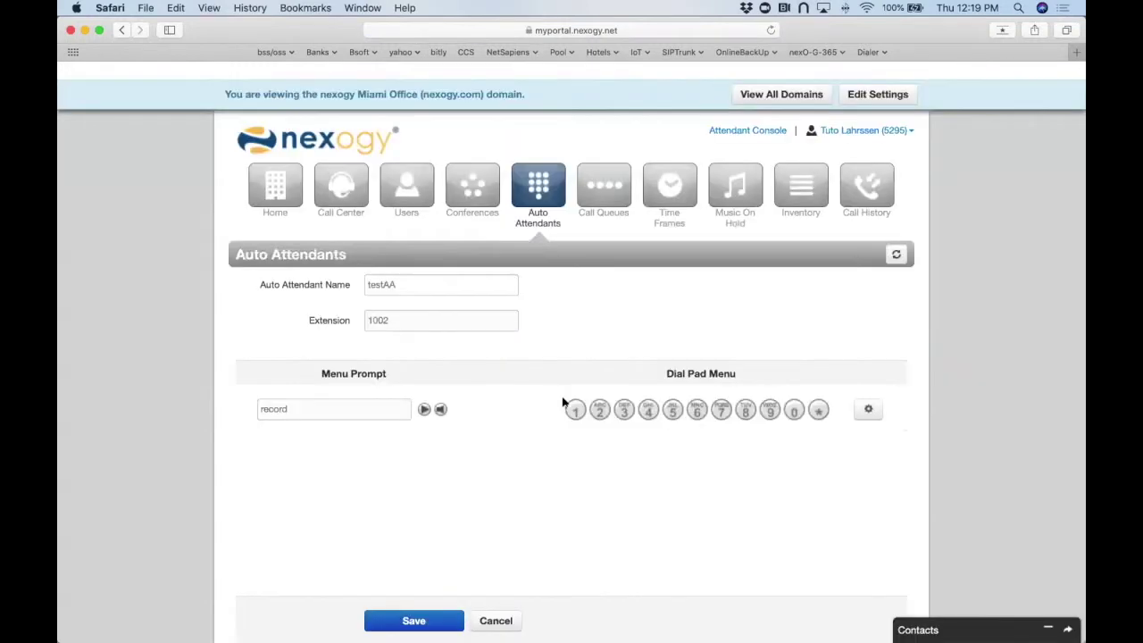
left_click(574, 410)
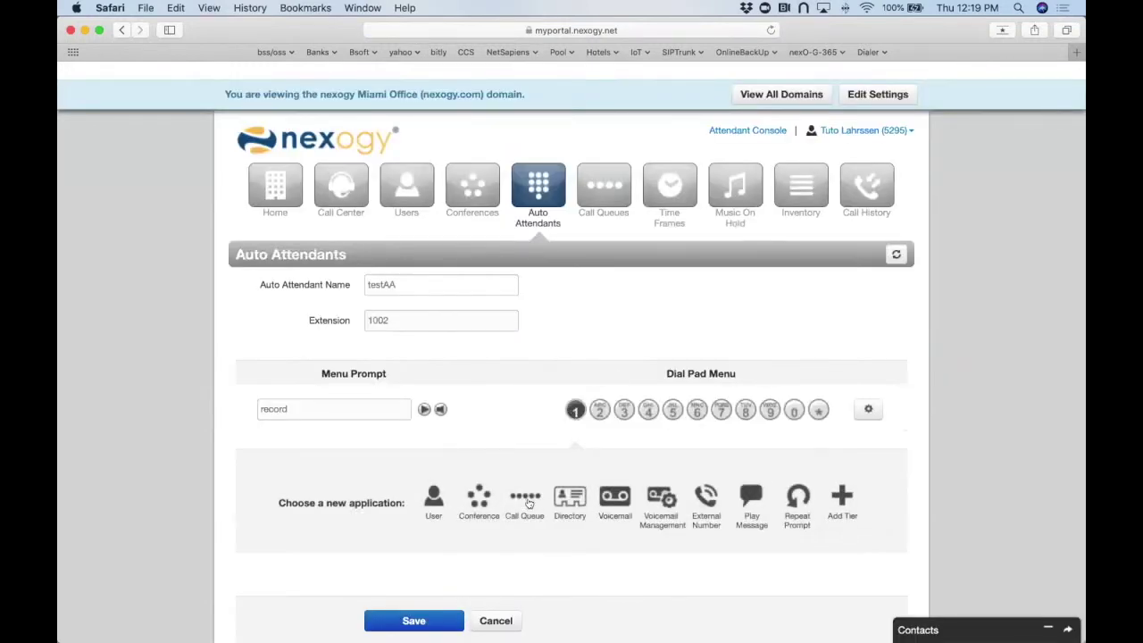
left_click(479, 502)
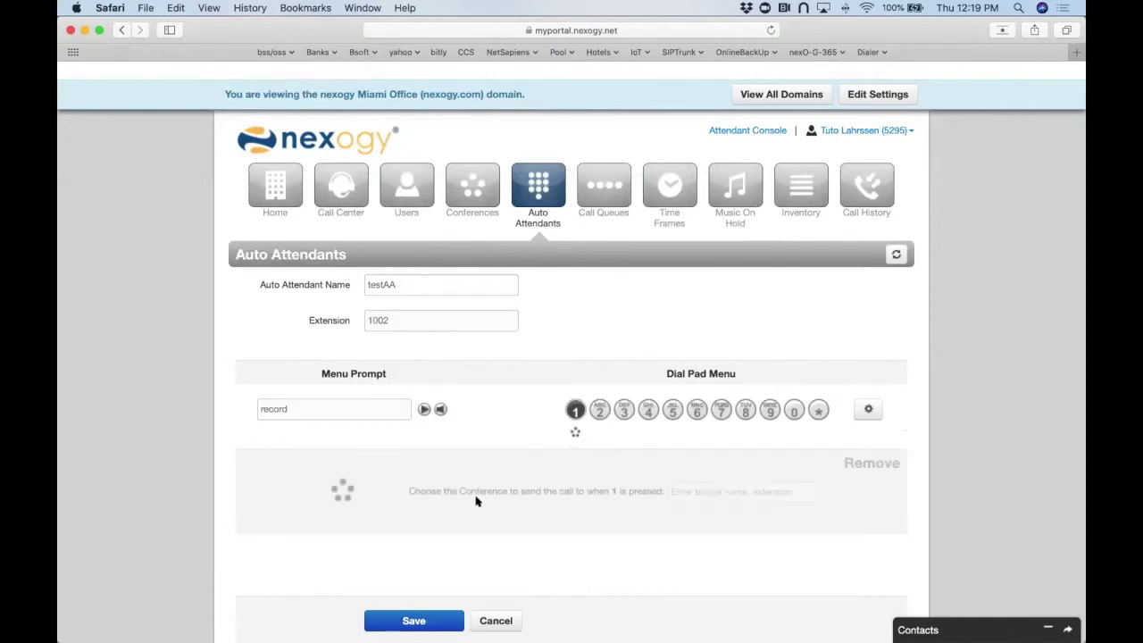
left_click(682, 490)
type("tw")
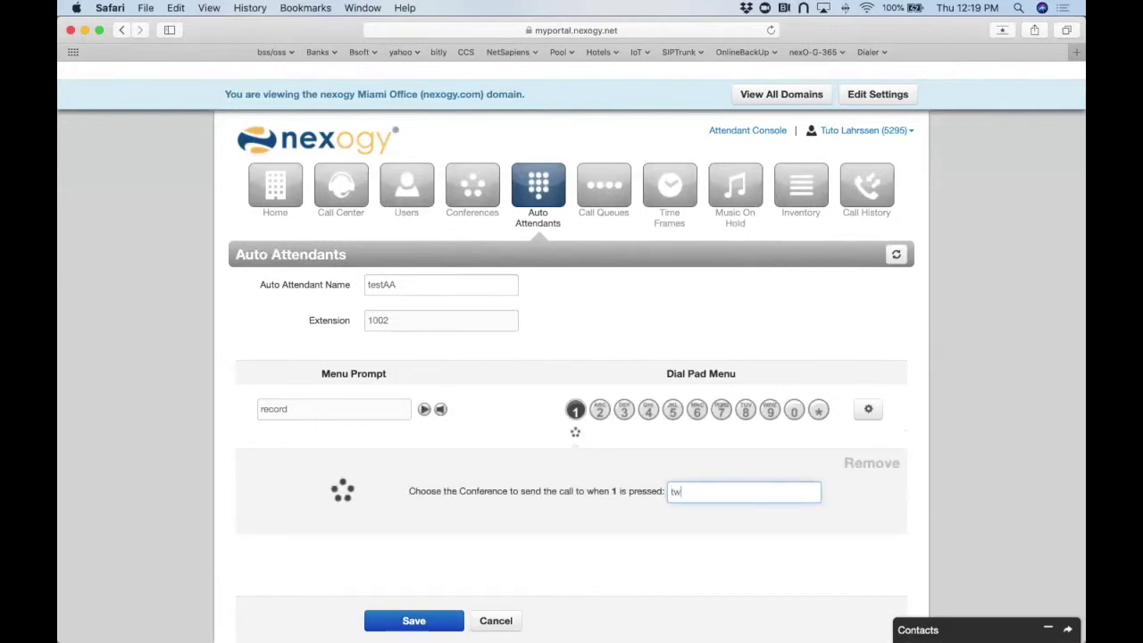
key("BackSpace")
key("BackSpace")
type("tech")
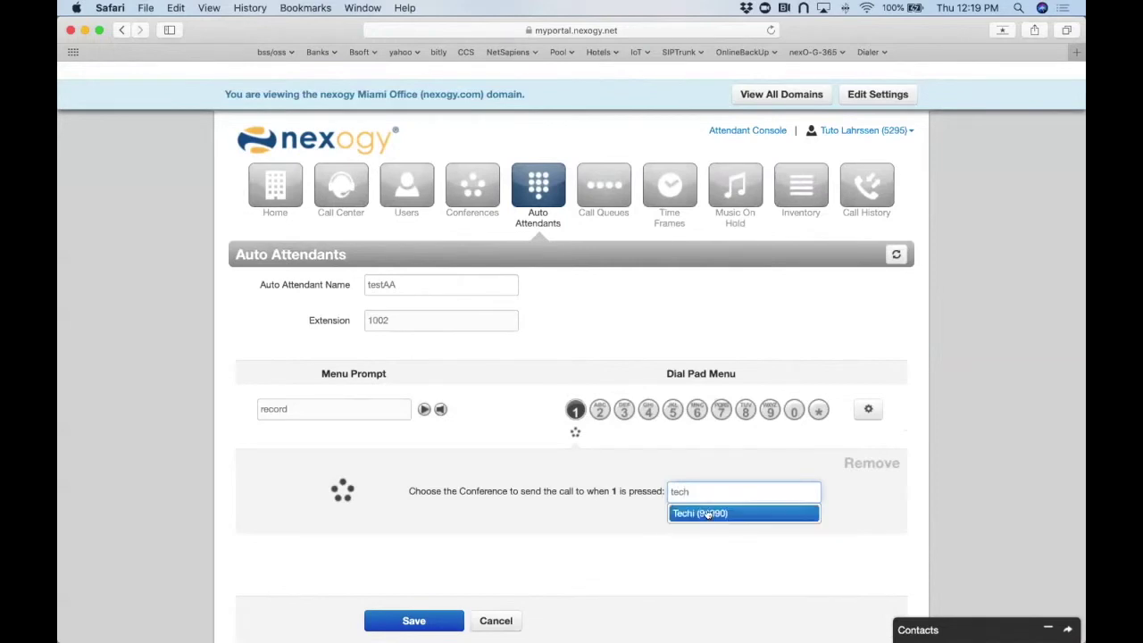
left_click(720, 515)
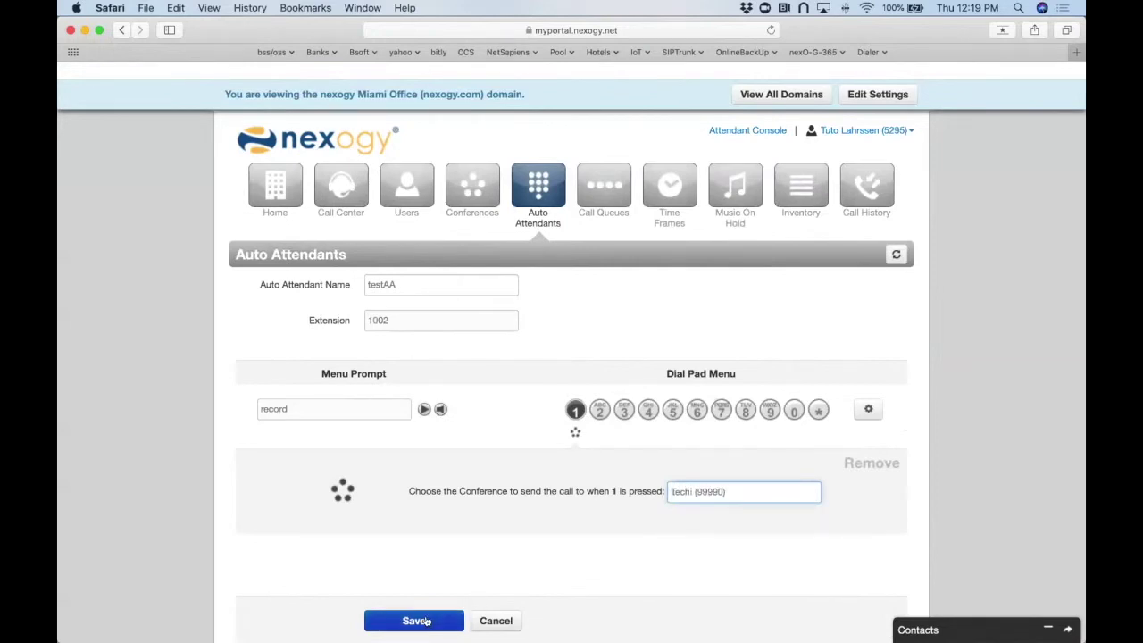
- Dismiss the stray browser menus and save the auto attendant's key 1 routing
left_click(427, 621)
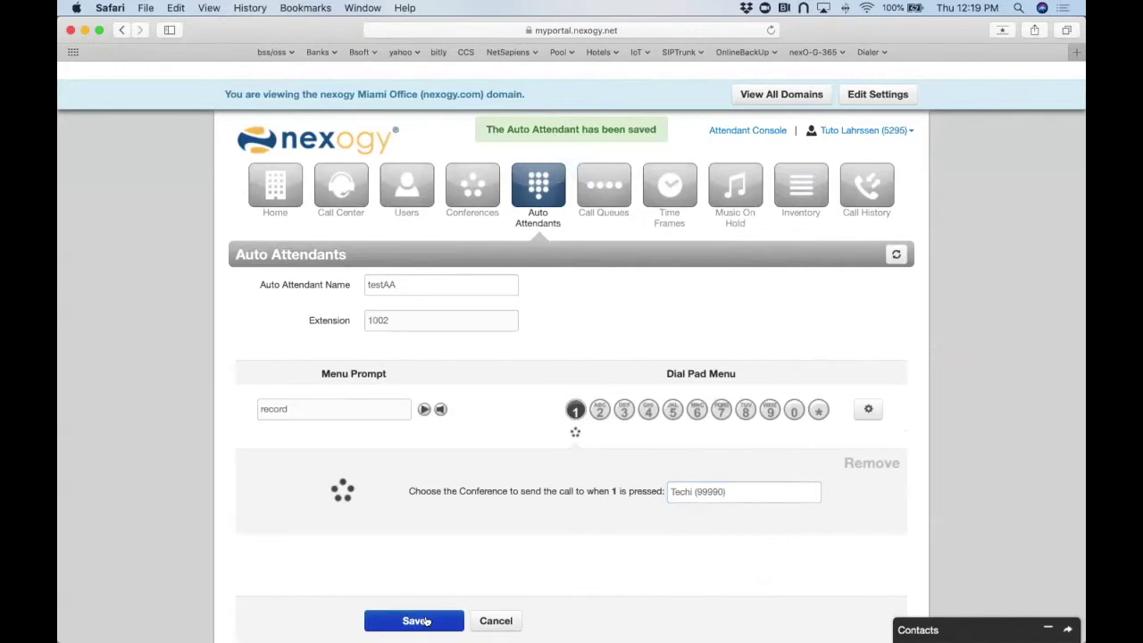
left_click(427, 621)
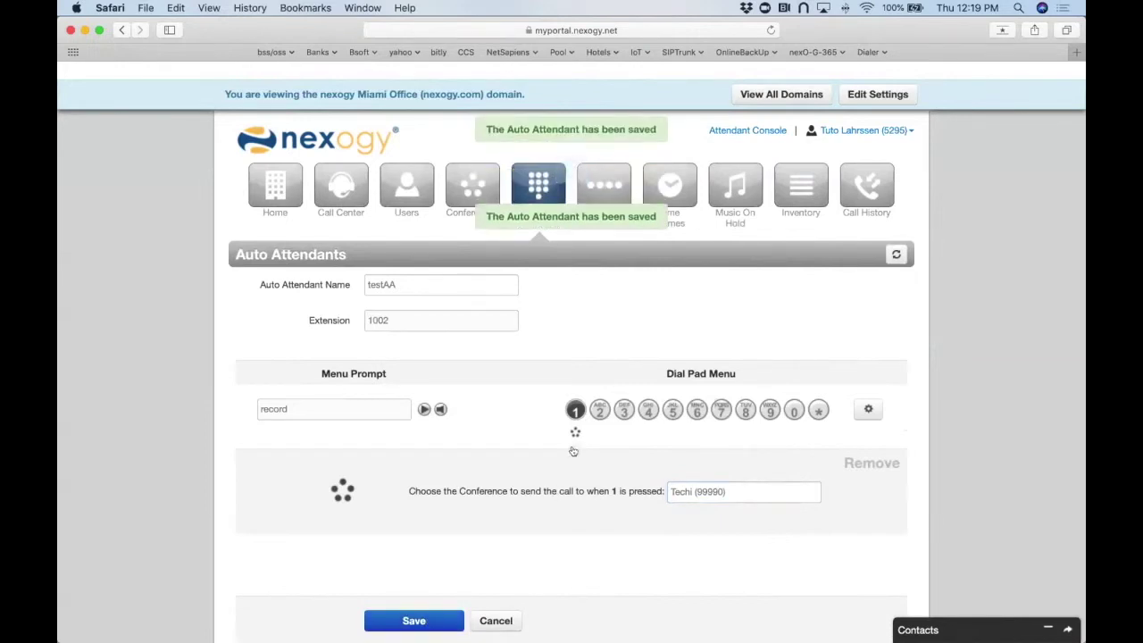
right_click(601, 409)
left_click(589, 432)
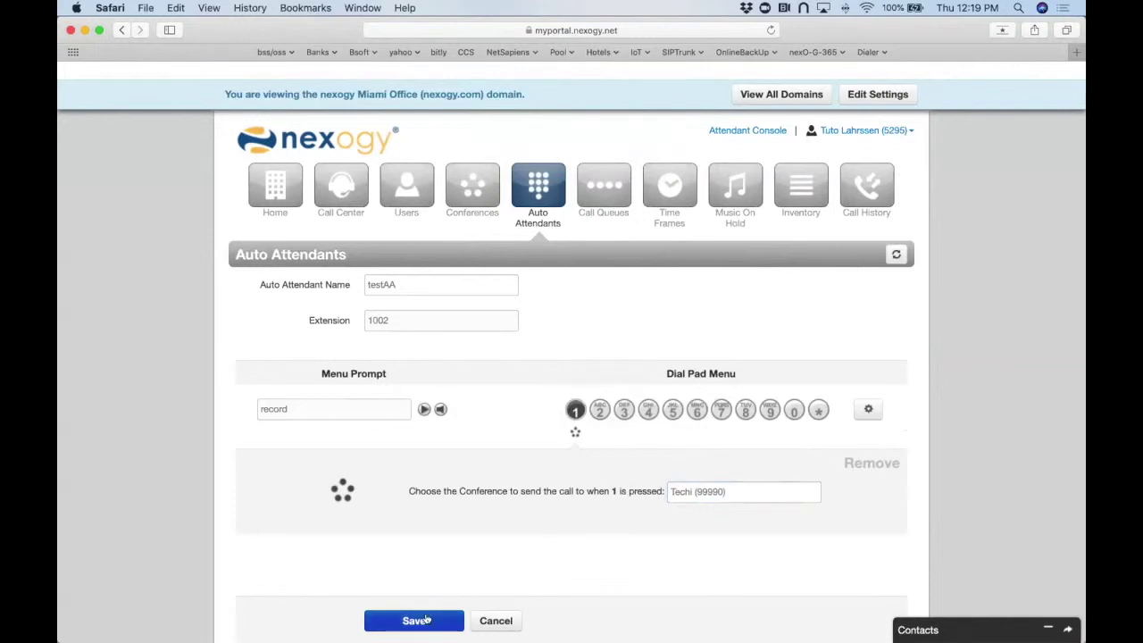
right_click(427, 620)
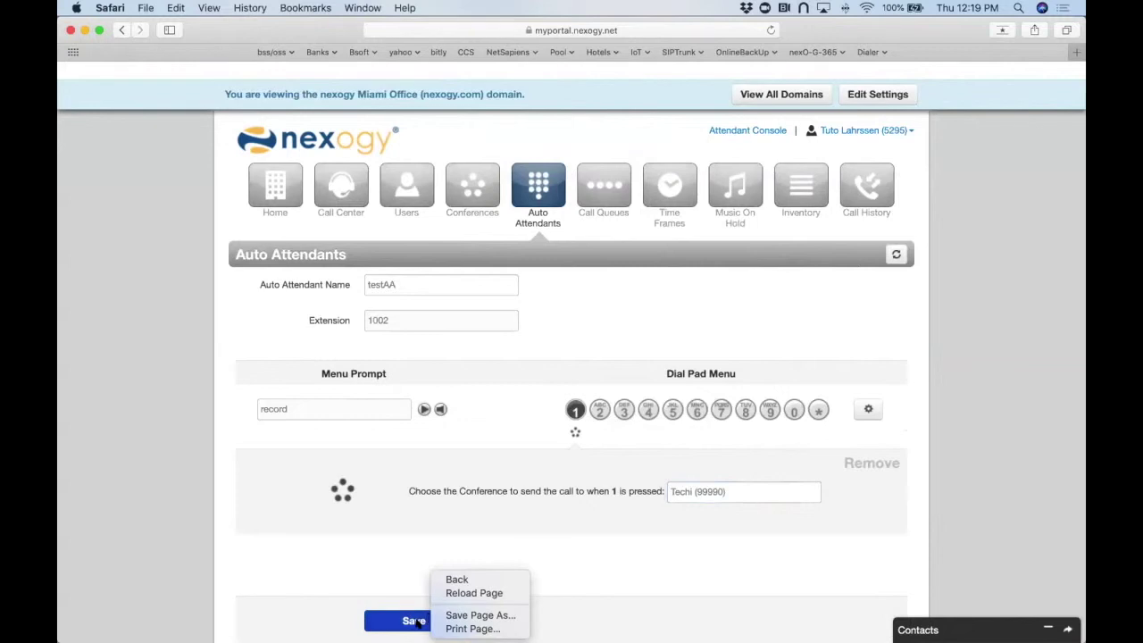
left_click(411, 623)
right_click(410, 622)
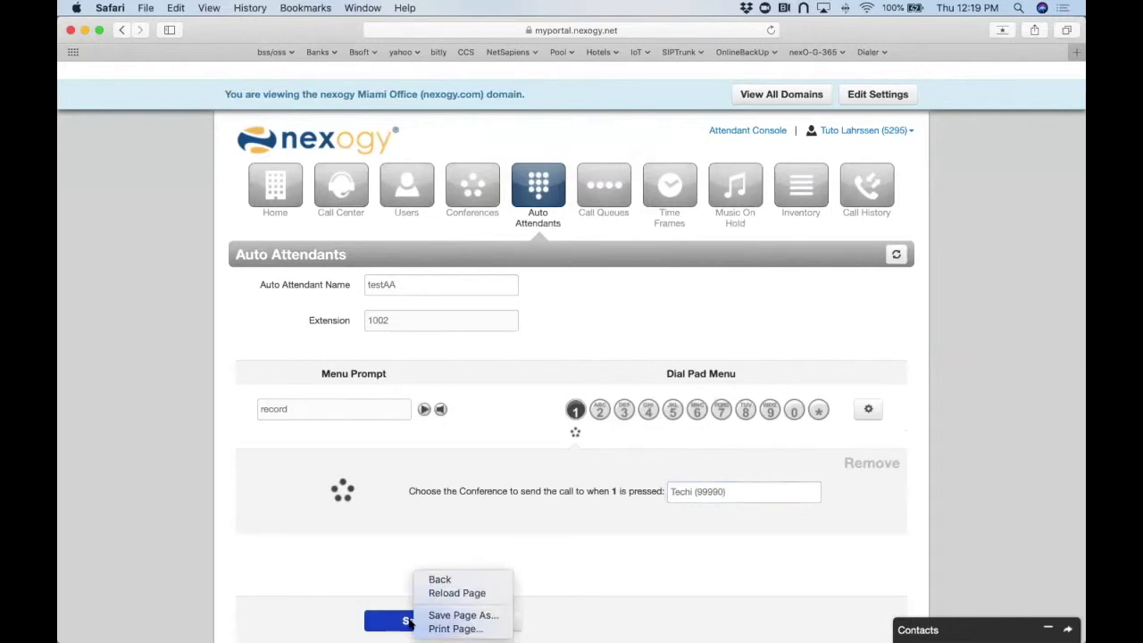
left_click(411, 622)
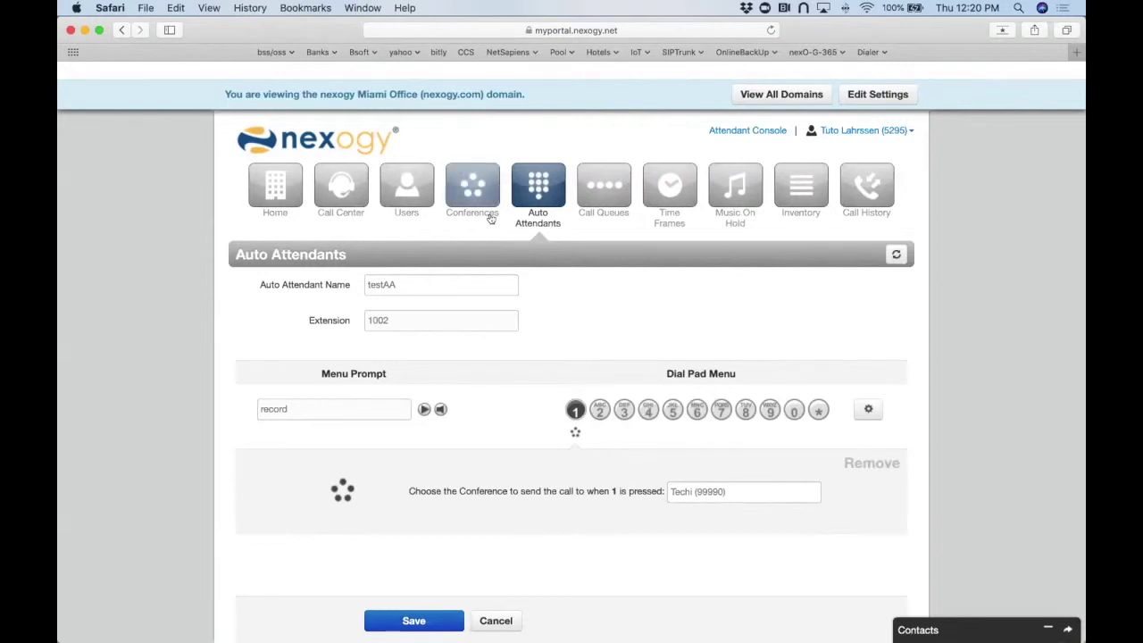
- Open Techi (99990) for editing from page 2 of the Conferences list
left_click(473, 192)
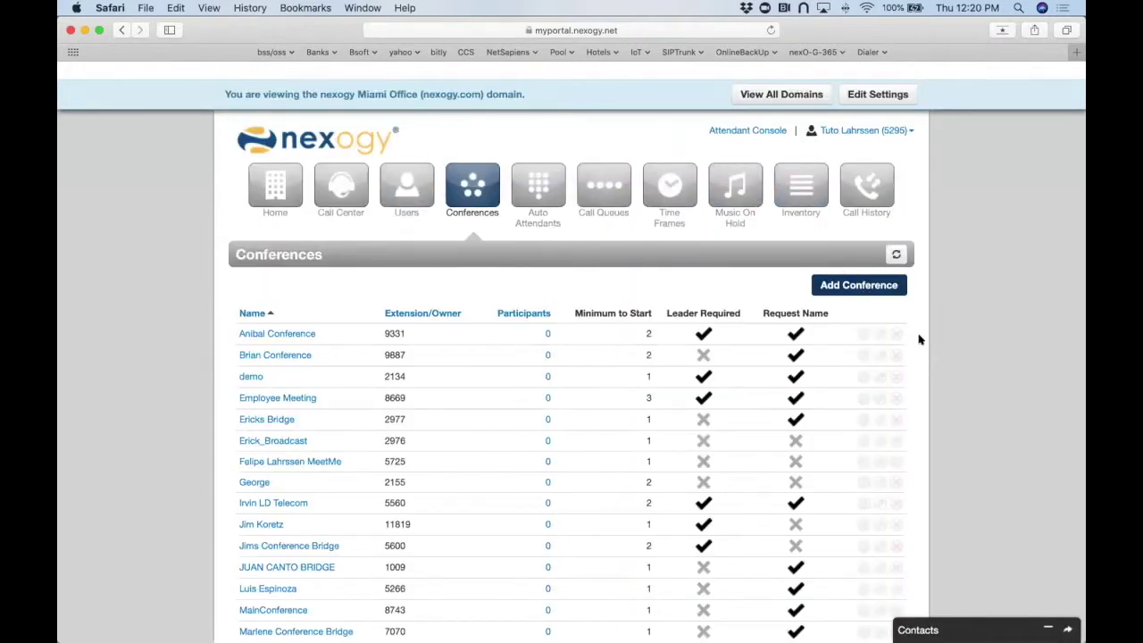
scroll(572, 397, "down", 3)
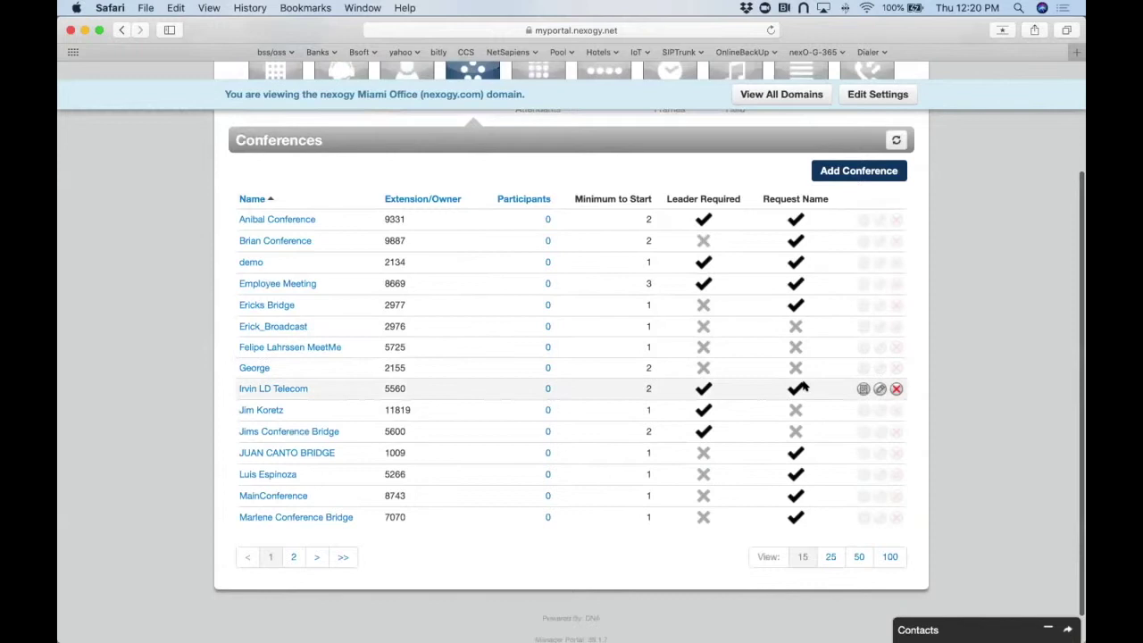
left_click(293, 557)
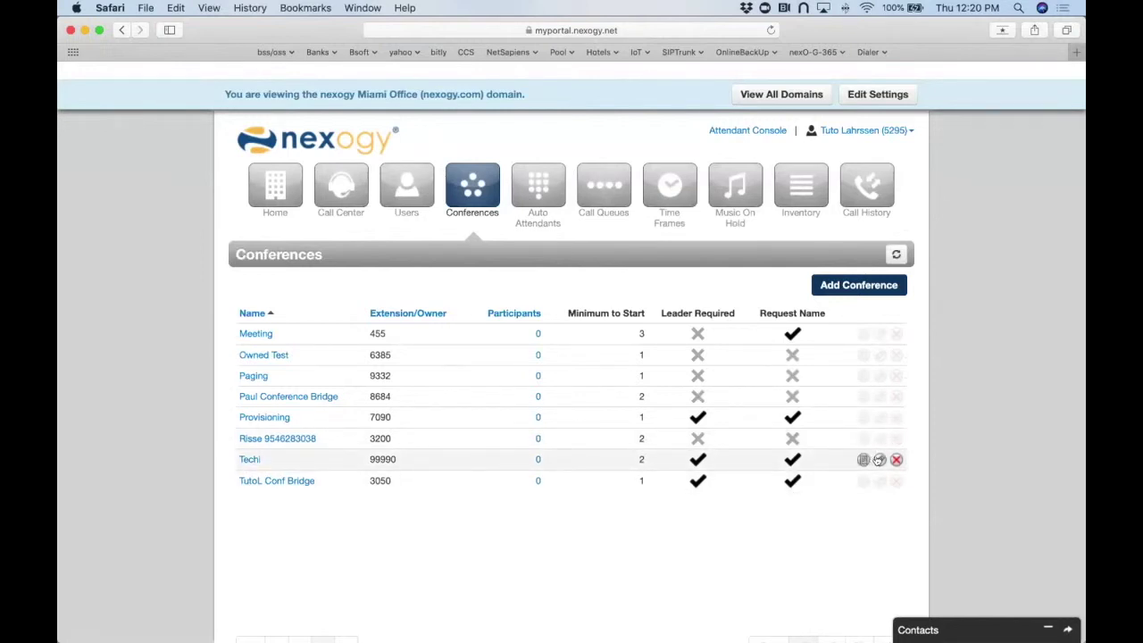
left_click(879, 460)
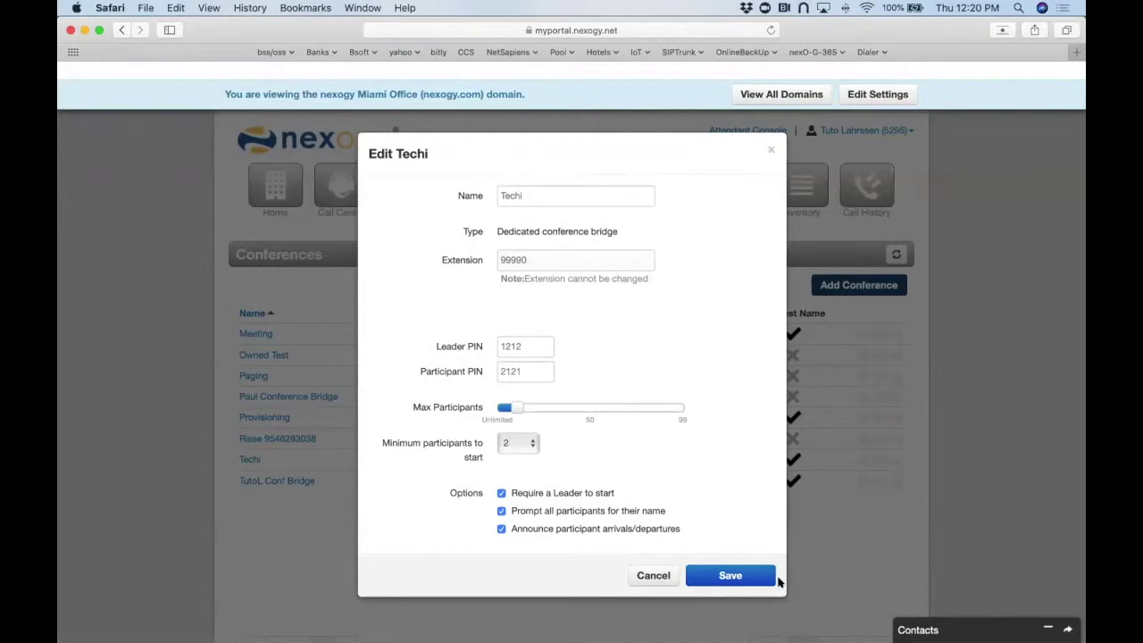
left_click_drag(779, 571, 778, 309)
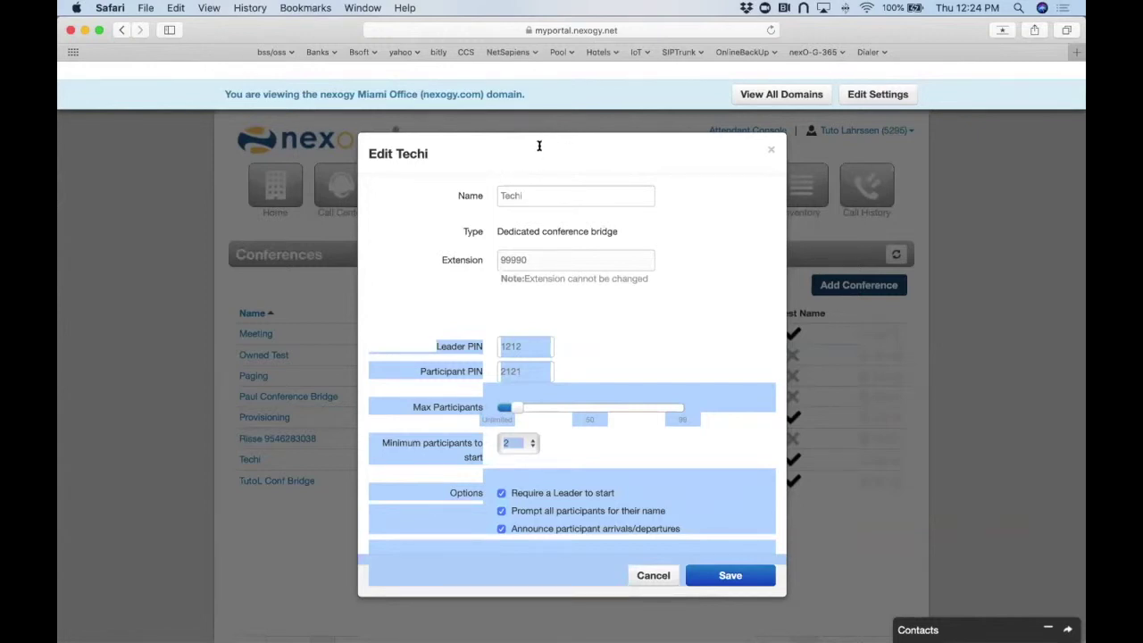
- Clear the text highlight and close Techi's edit form without saving
left_click(929, 219)
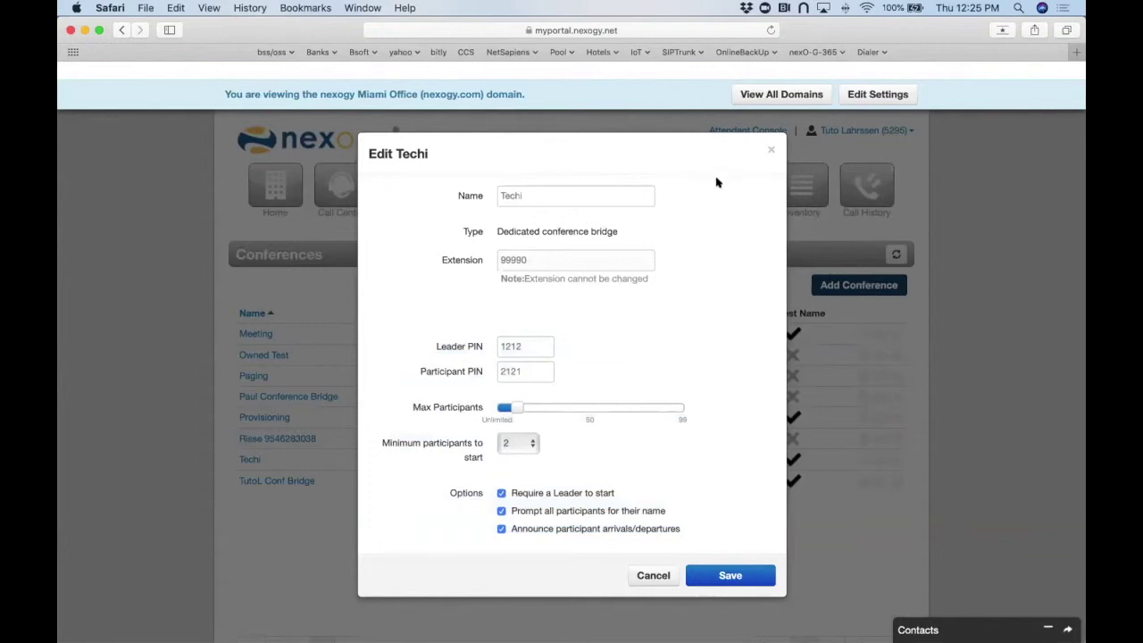
left_click(768, 152)
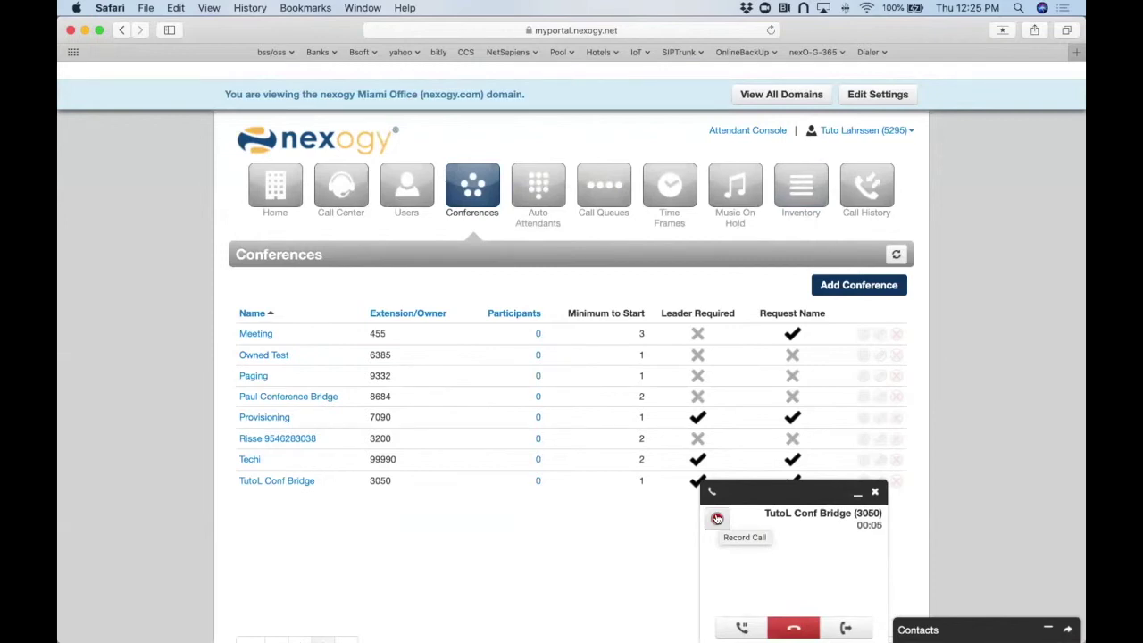
- Start recording the call to TutoL Conf Bridge (3050)
left_click(717, 519)
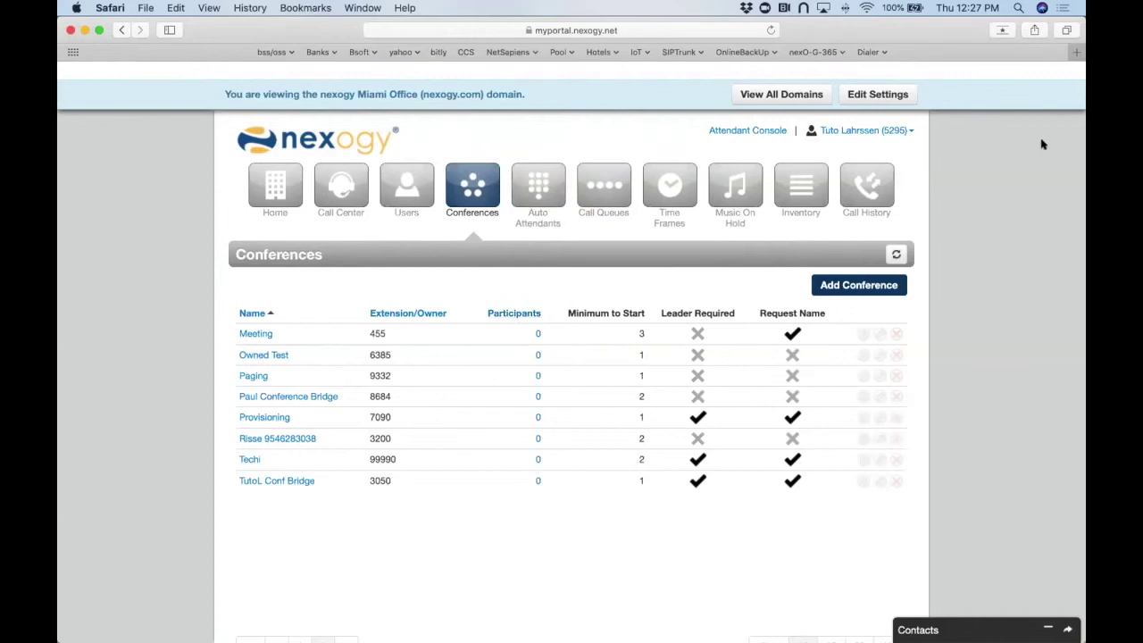
- Open Call History, sign back in with the saved credentials, and open the account options
left_click(865, 190)
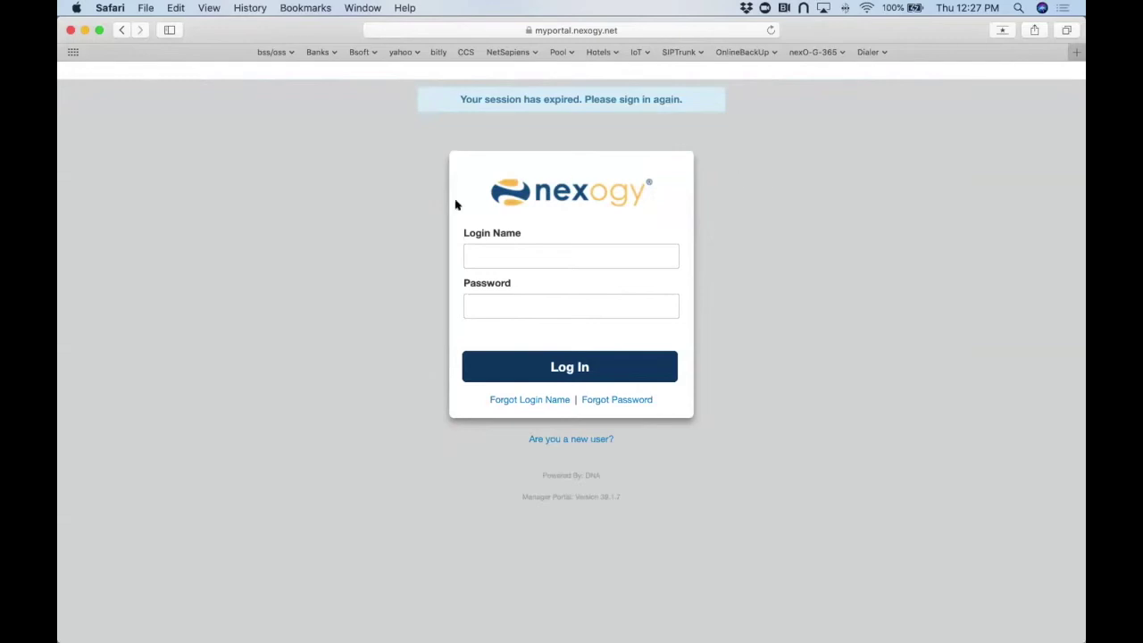
left_click(520, 253)
left_click(531, 284)
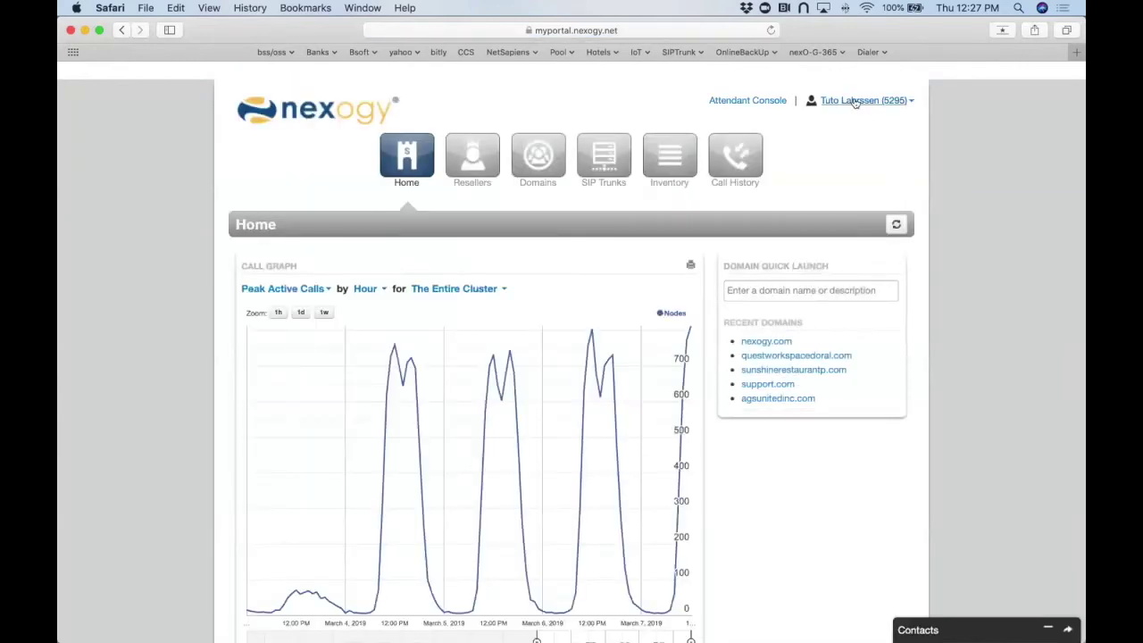
left_click(853, 100)
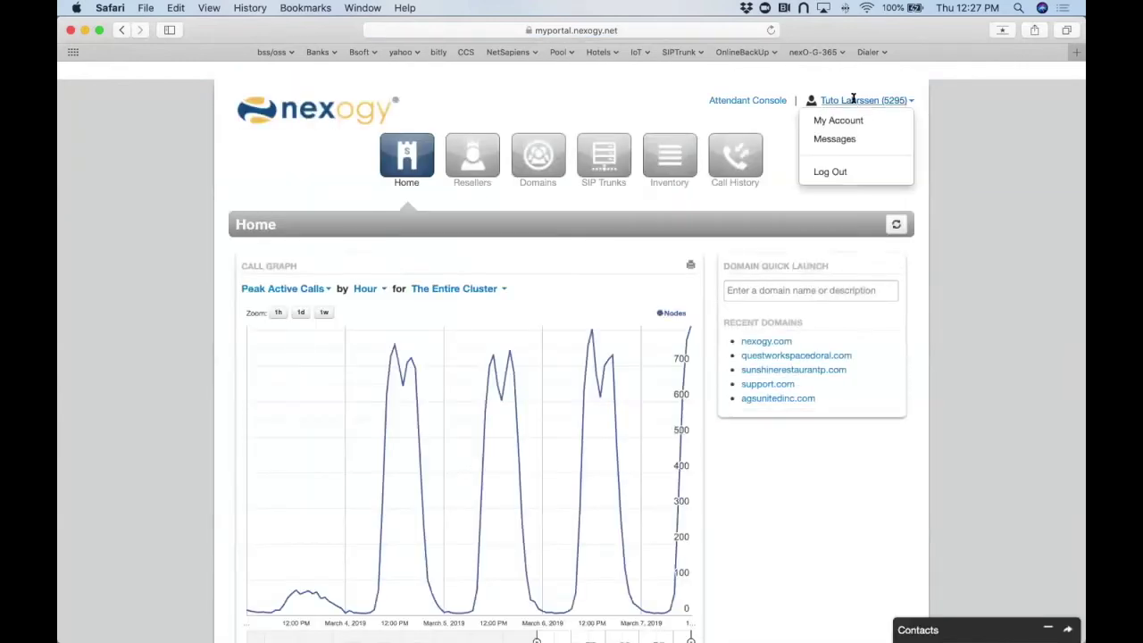
- In nexogy.com, confirm the 0:20 call to TutoL Conf Bridge (3050) in Call History, then return Home
left_click(765, 342)
left_click(862, 187)
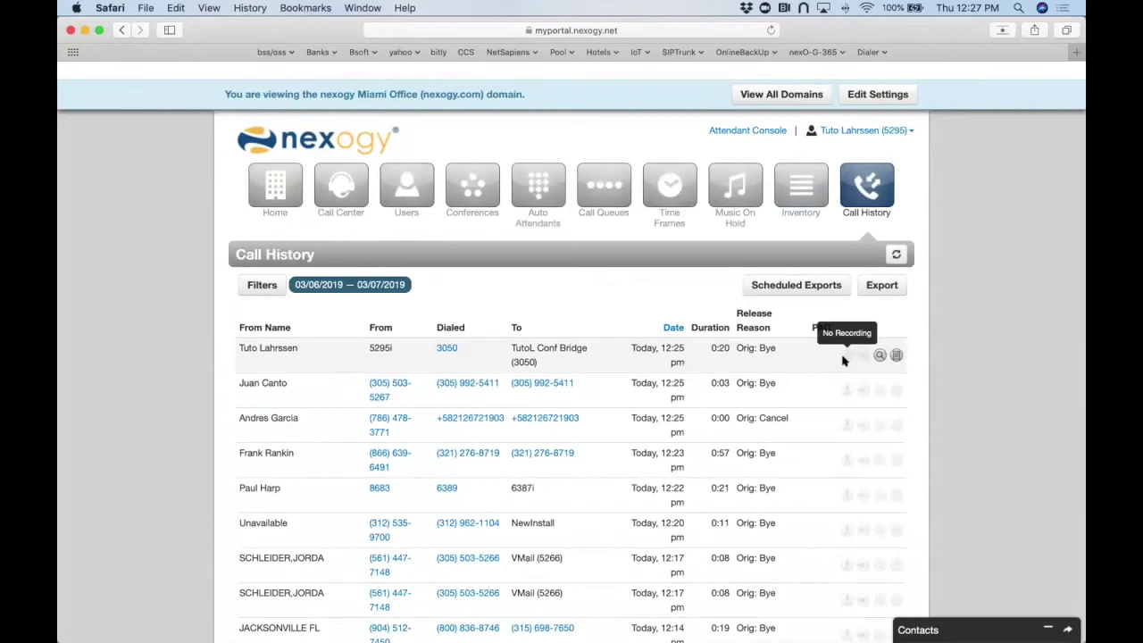
scroll(843, 360, "down", 2)
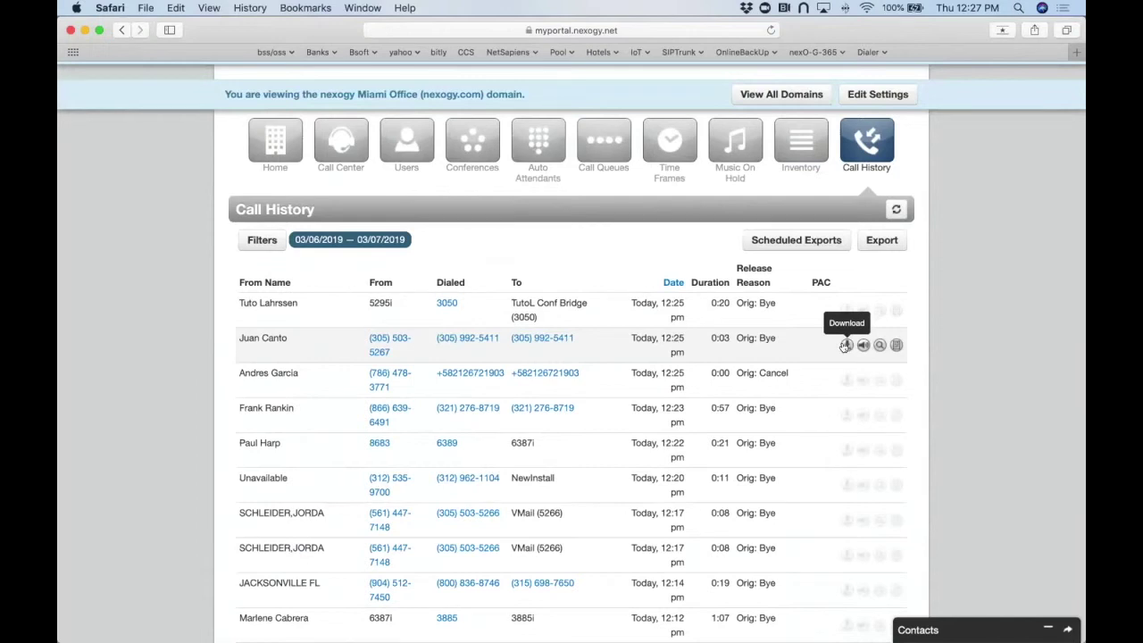
left_click(284, 162)
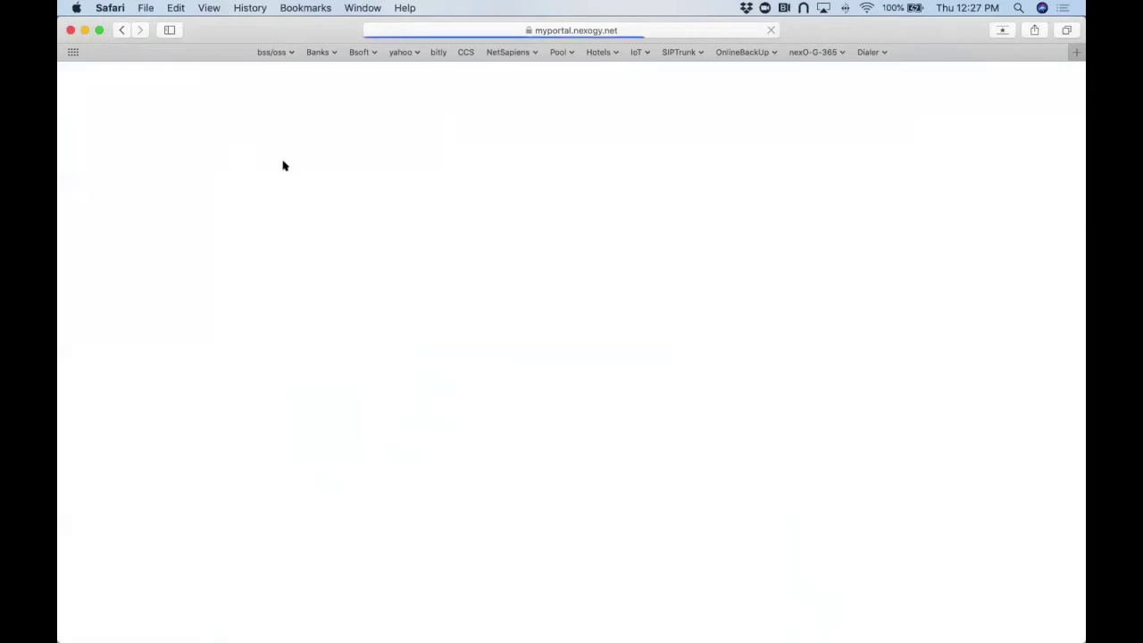